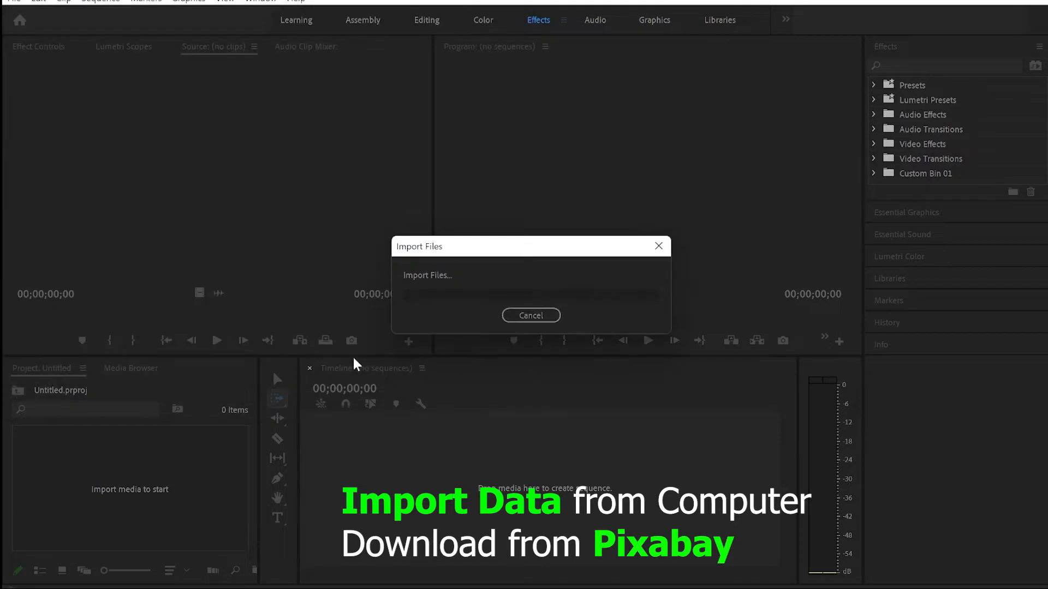
Step: Create a sequence from the Beach - 3998.mp4 clip and show the start of its timeline
{"action": "scroll", "coordinate": [189, 478], "scroll_direction": "up", "scroll_amount": 2}
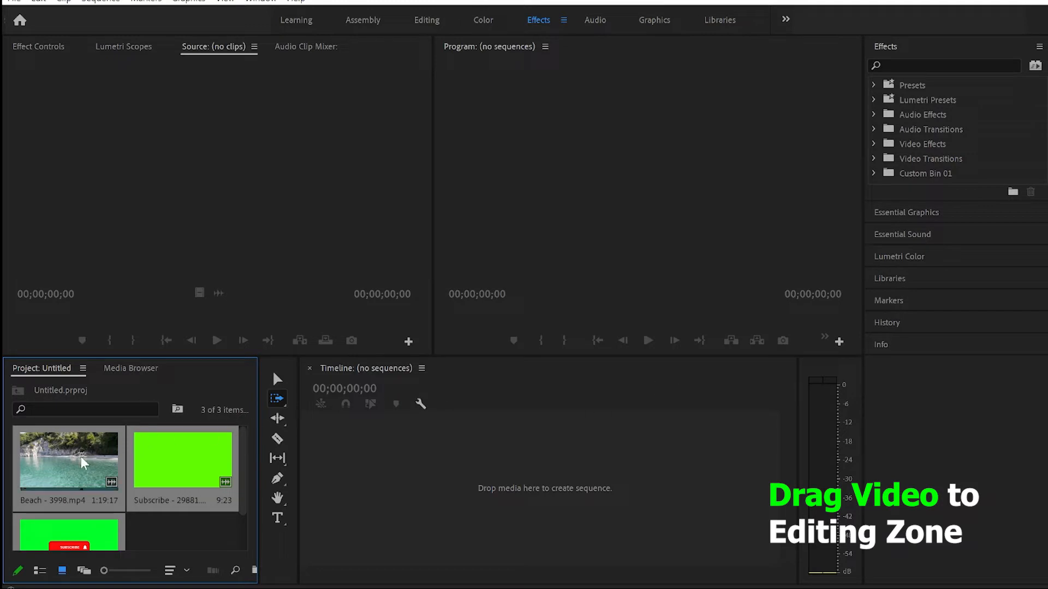
{"action": "left_click_drag", "start_coordinate": [85, 461], "coordinate": [306, 435]}
{"action": "left_click_drag", "start_coordinate": [600, 572], "coordinate": [494, 577]}
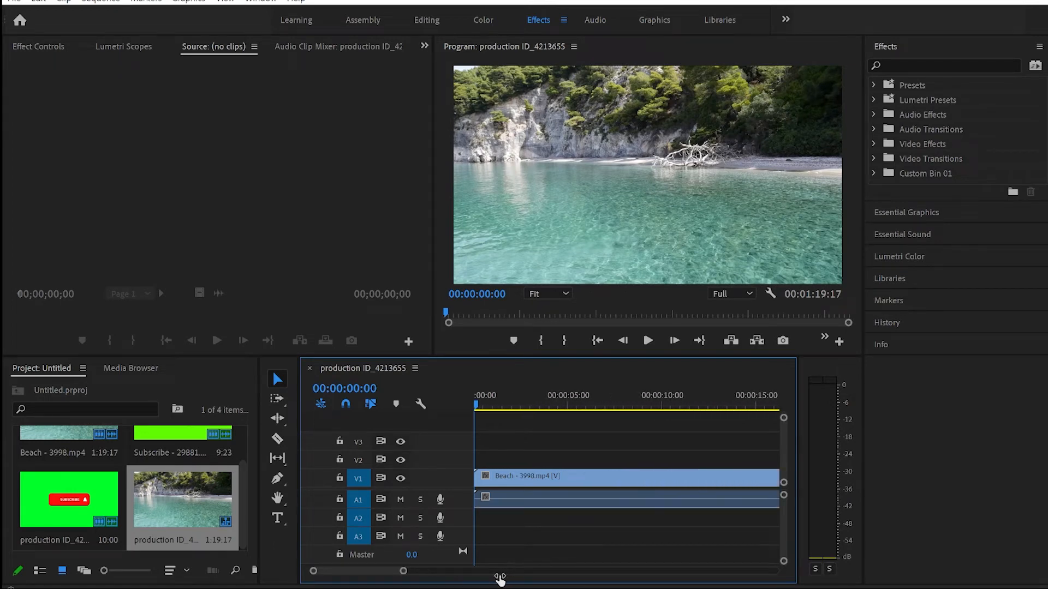
Step: Place the green Subscribe - 29881.mp4 clip on track V2 at the start of the sequence, above the beach clip
{"action": "scroll", "coordinate": [101, 476], "scroll_direction": "up", "scroll_amount": 1}
{"action": "scroll", "coordinate": [101, 476], "scroll_direction": "down", "scroll_amount": 1}
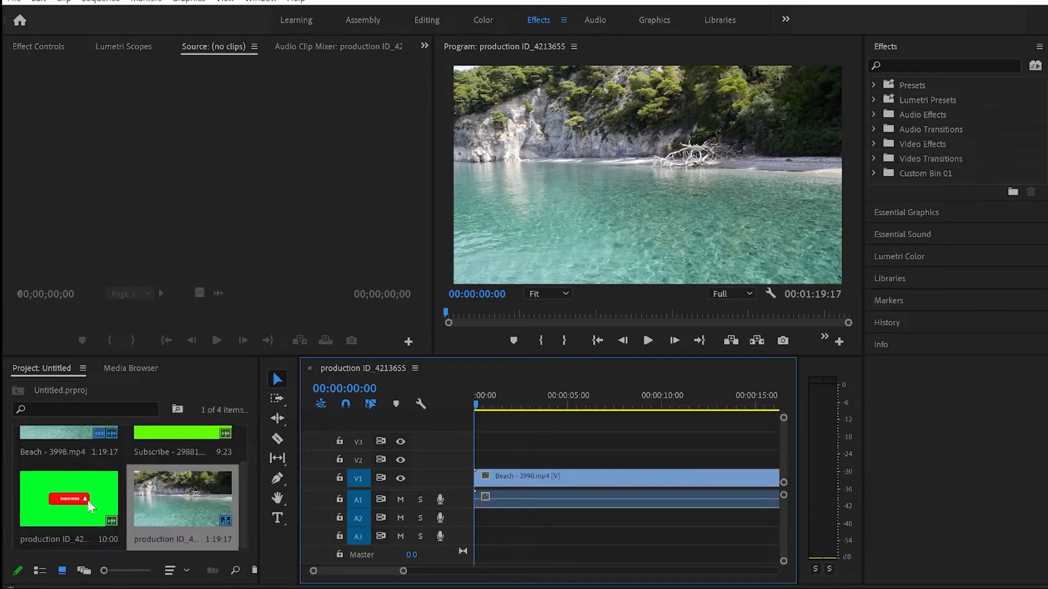
{"action": "scroll", "coordinate": [106, 490], "scroll_direction": "up", "scroll_amount": 1}
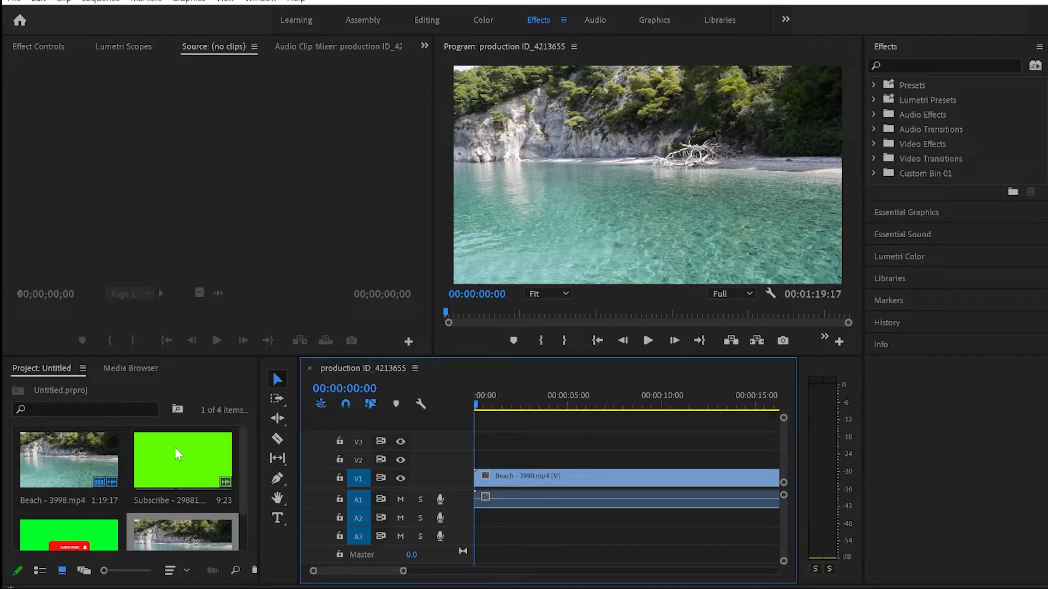
{"action": "left_click", "coordinate": [169, 461]}
{"action": "left_click_drag", "start_coordinate": [171, 460], "coordinate": [480, 466]}
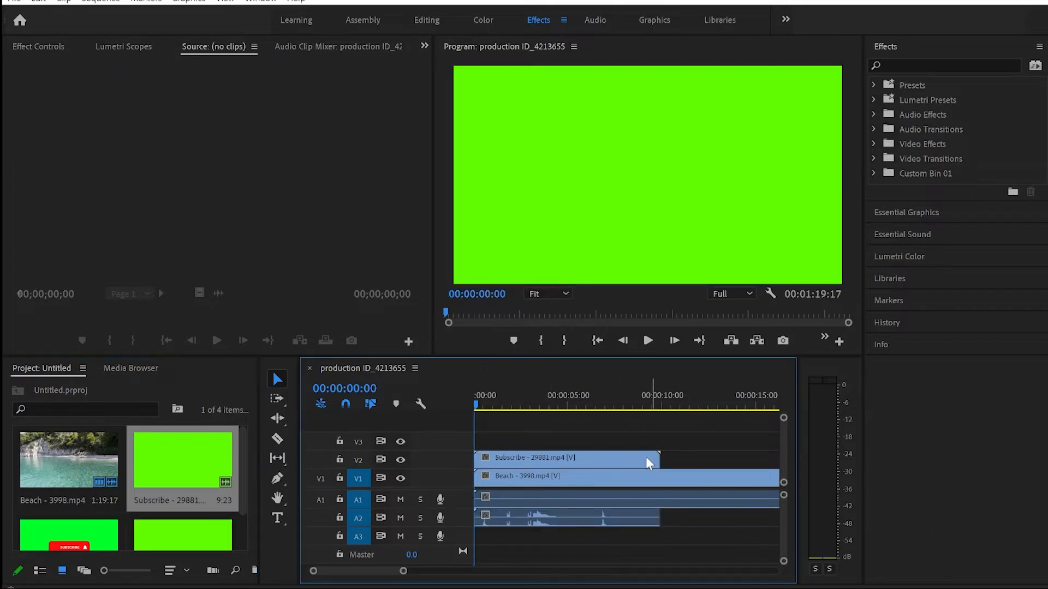
{"action": "left_click", "coordinate": [620, 458]}
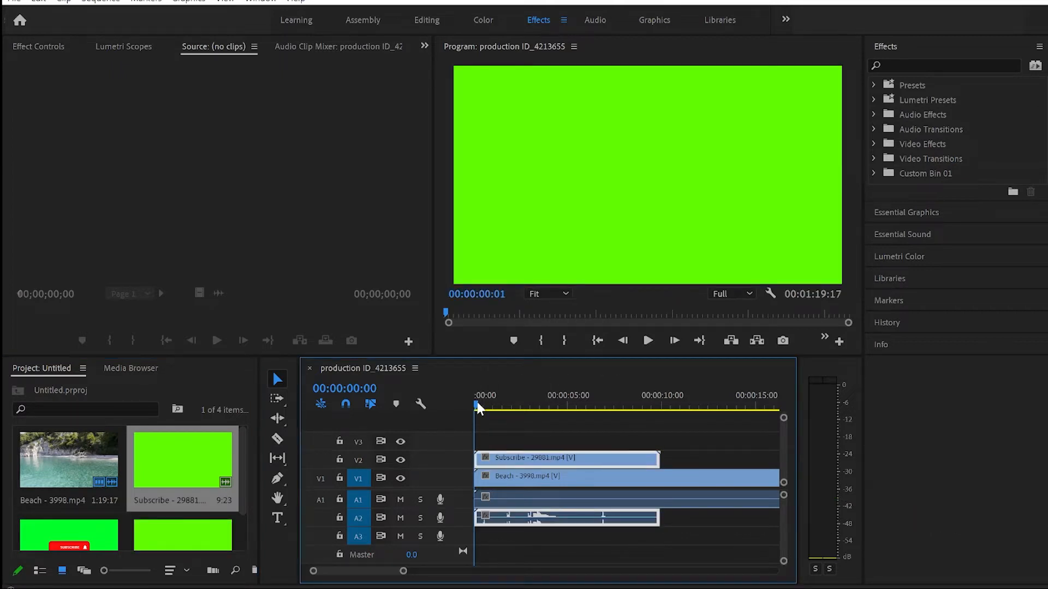
{"action": "mouse_move", "coordinate": [477, 408]}
{"action": "left_mouse_down"}
{"action": "mouse_move", "coordinate": [581, 412]}
{"action": "mouse_move", "coordinate": [476, 410]}
{"action": "left_mouse_up"}
Step: Scale the Subscribe overlay to about 28.6% and place it in the lower part of the frame, at about 720, 498
{"action": "double_click", "coordinate": [573, 458]}
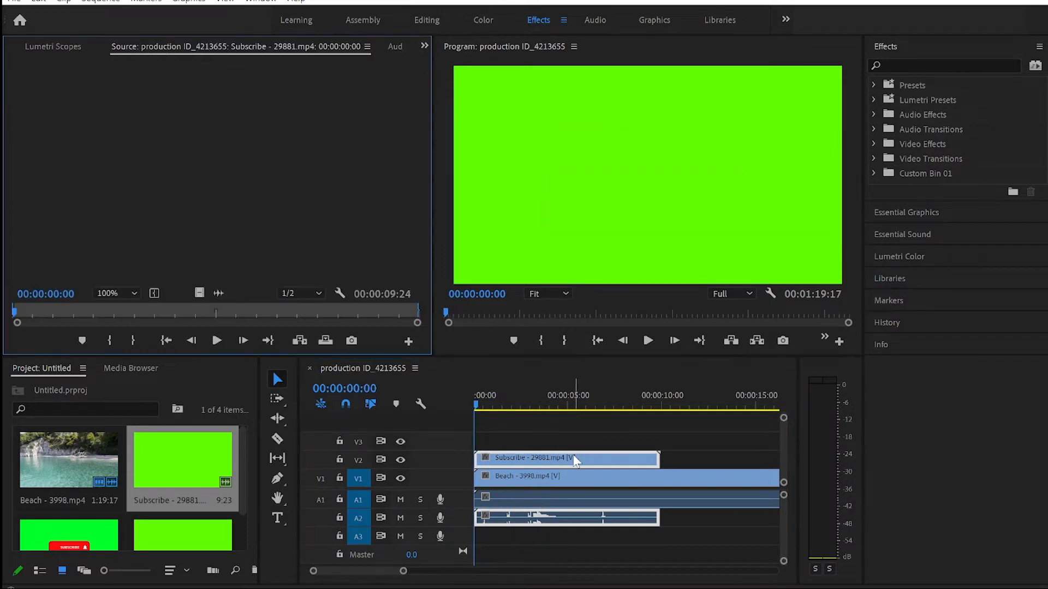
{"action": "left_click", "coordinate": [654, 217]}
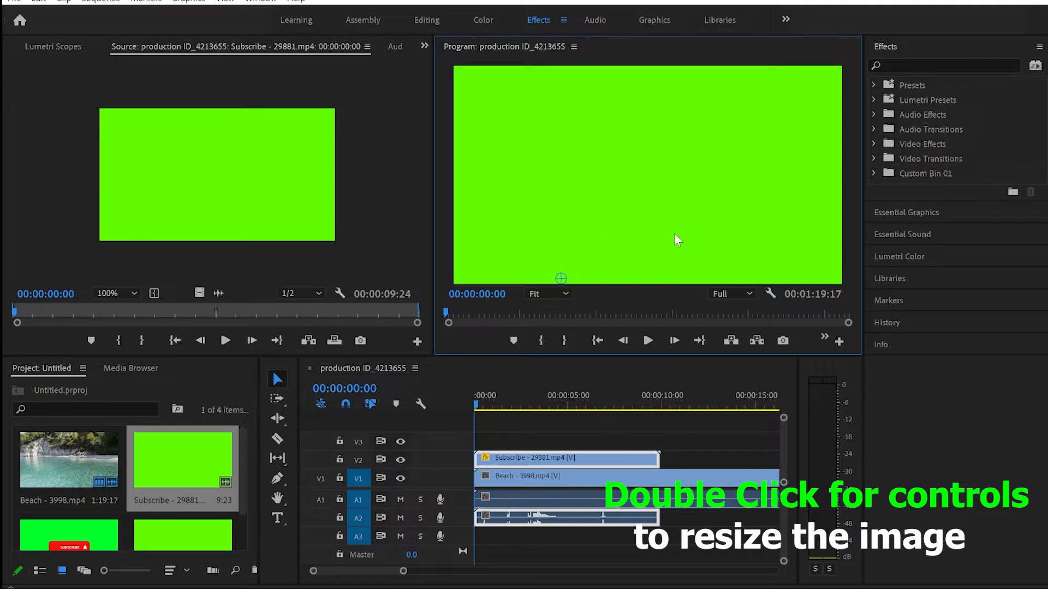
{"action": "left_click_drag", "start_coordinate": [676, 236], "coordinate": [667, 257]}
{"action": "left_click_drag", "start_coordinate": [855, 92], "coordinate": [763, 130]}
{"action": "left_click_drag", "start_coordinate": [701, 195], "coordinate": [739, 175]}
{"action": "left_click_drag", "start_coordinate": [813, 105], "coordinate": [652, 196]}
{"action": "left_click_drag", "start_coordinate": [620, 242], "coordinate": [714, 219]}
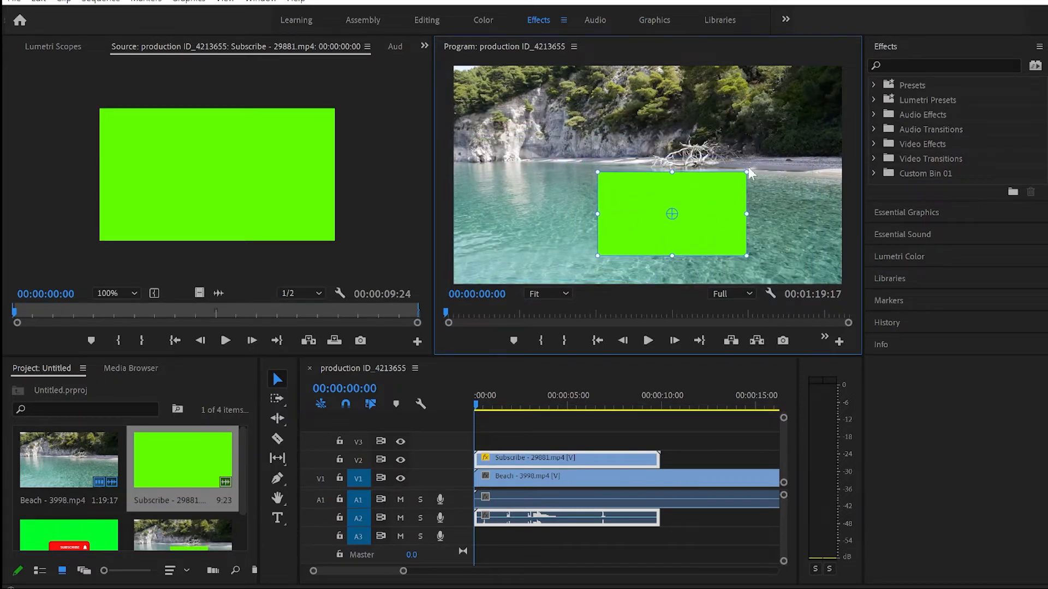
{"action": "left_click_drag", "start_coordinate": [744, 174], "coordinate": [774, 165]}
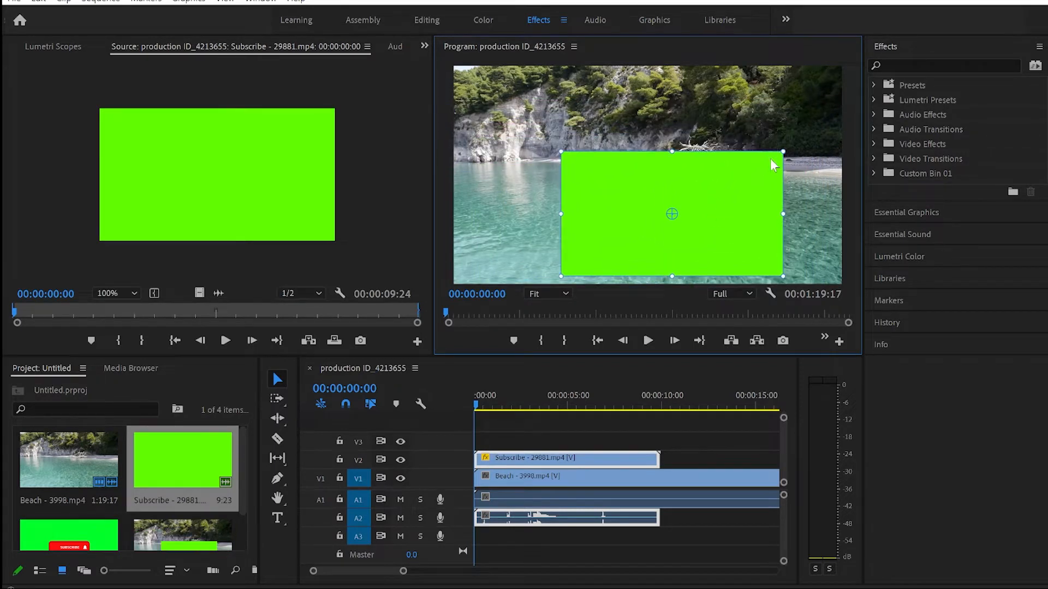
{"action": "mouse_move", "coordinate": [732, 223]}
{"action": "left_mouse_down"}
{"action": "mouse_move", "coordinate": [734, 235]}
{"action": "mouse_move", "coordinate": [731, 222]}
{"action": "left_mouse_up"}
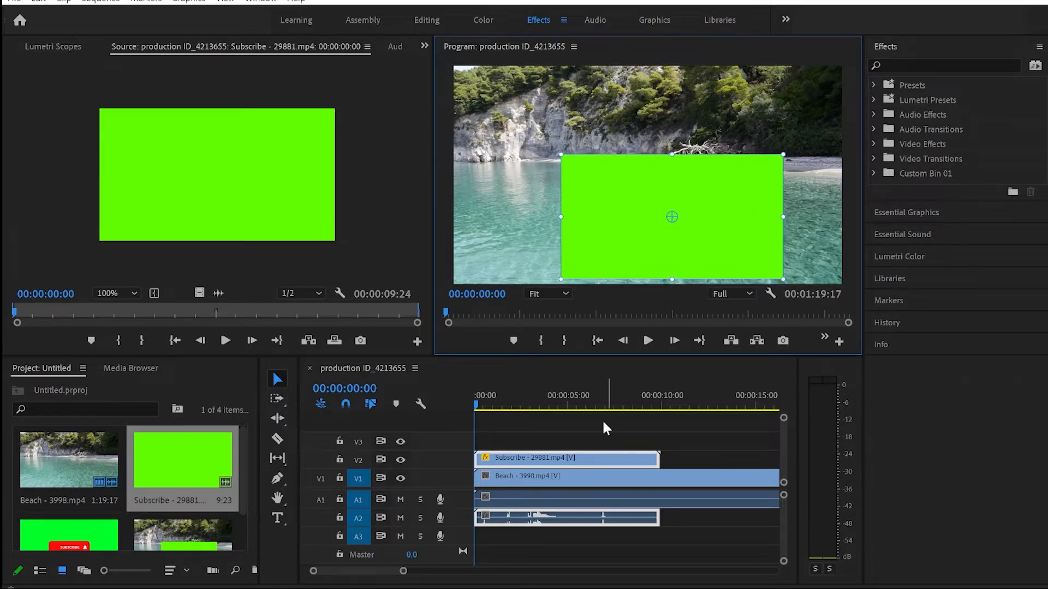
Step: Apply the Ultra Key keying effect to the Subscribe clip on track V2
{"action": "mouse_move", "coordinate": [476, 405]}
{"action": "left_mouse_down"}
{"action": "mouse_move", "coordinate": [666, 405]}
{"action": "mouse_move", "coordinate": [474, 410]}
{"action": "left_mouse_up"}
{"action": "left_click", "coordinate": [548, 462]}
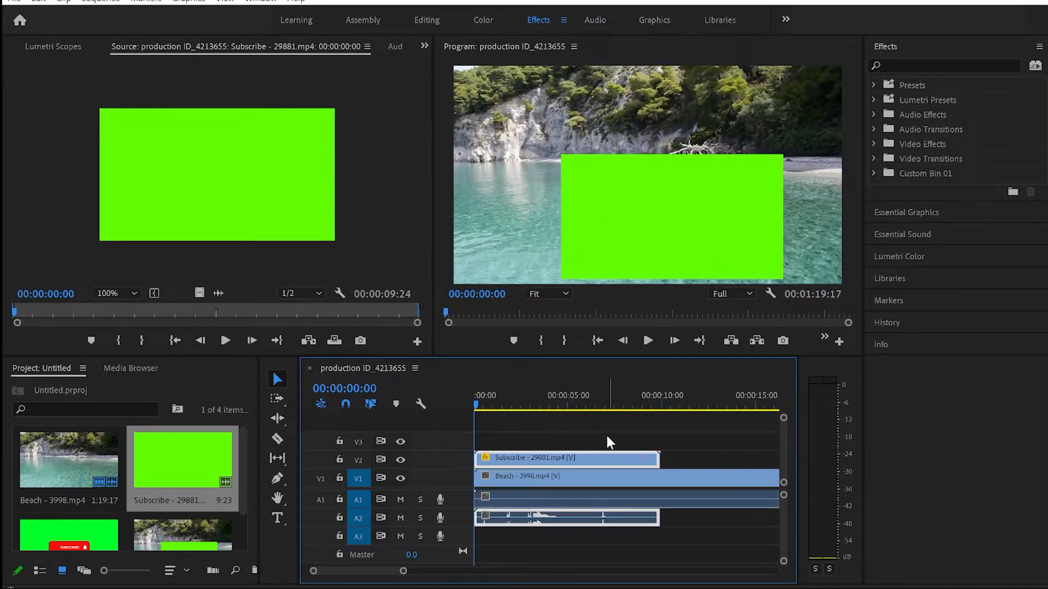
{"action": "left_click", "coordinate": [886, 54]}
{"action": "left_click", "coordinate": [885, 49]}
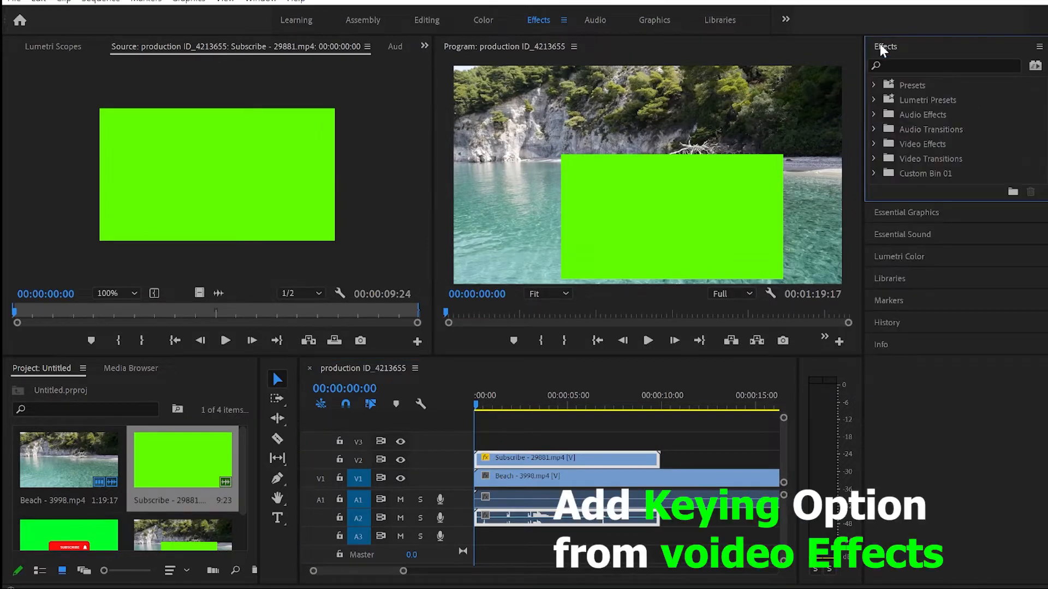
{"action": "left_click", "coordinate": [875, 144]}
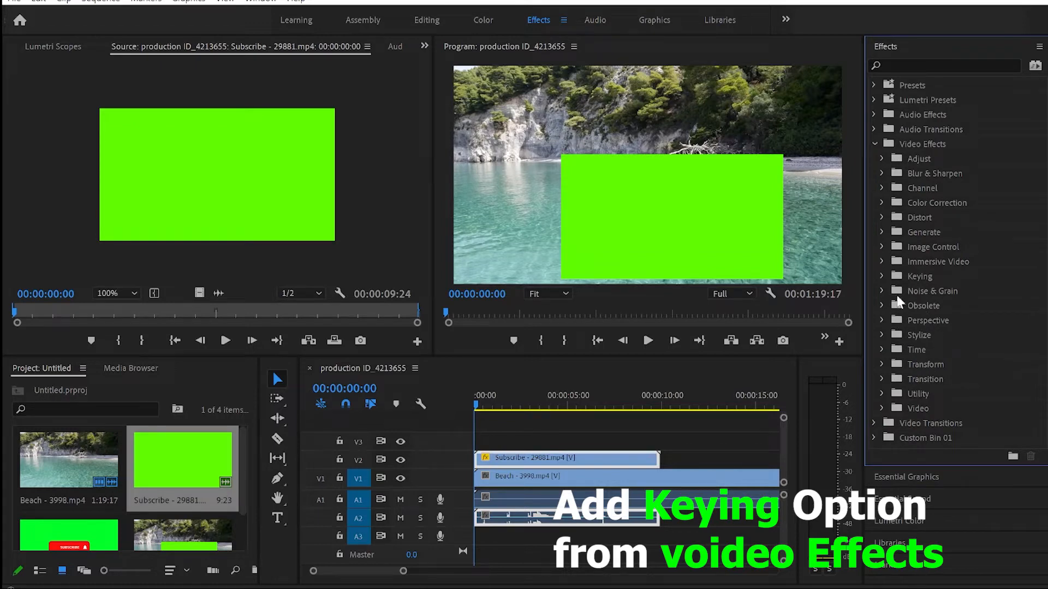
{"action": "left_click", "coordinate": [882, 276]}
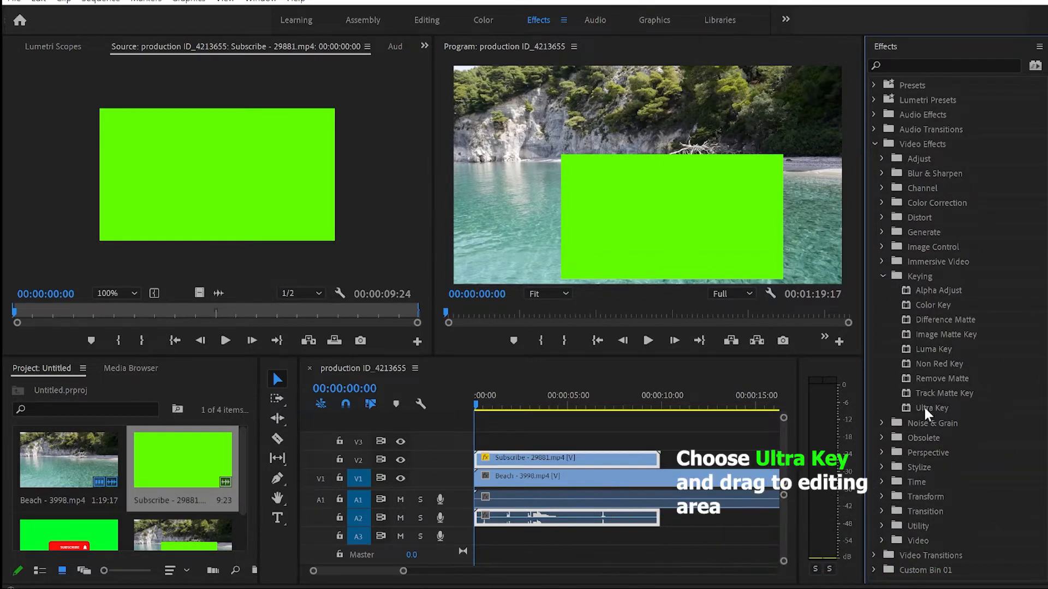
{"action": "left_click_drag", "start_coordinate": [923, 407], "coordinate": [562, 457]}
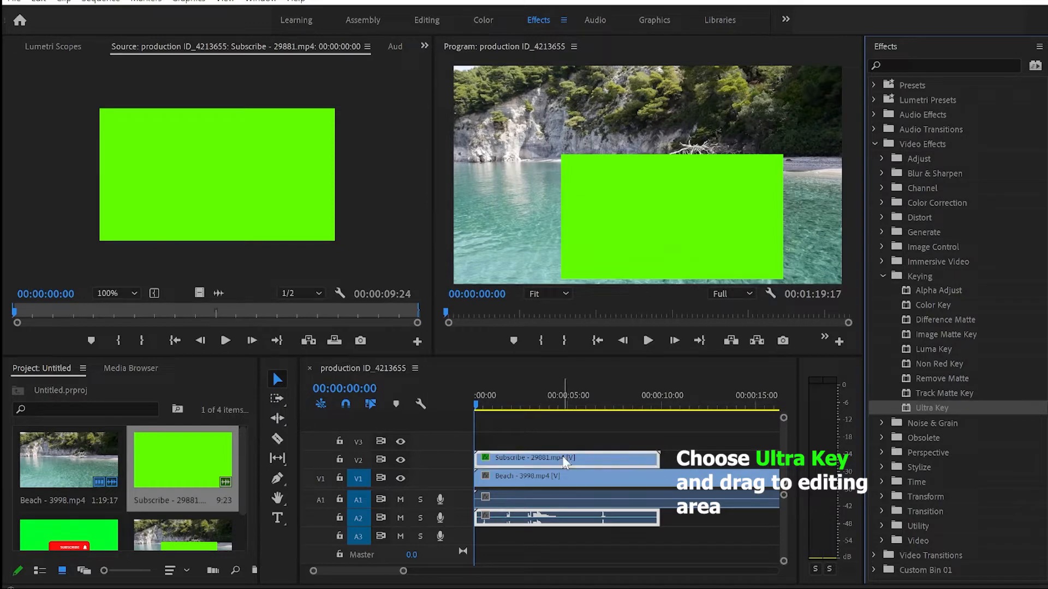
Step: Display the Subscribe clip's Ultra Key settings in Effect Controls, using the Editing workspace
{"action": "left_click", "coordinate": [597, 457]}
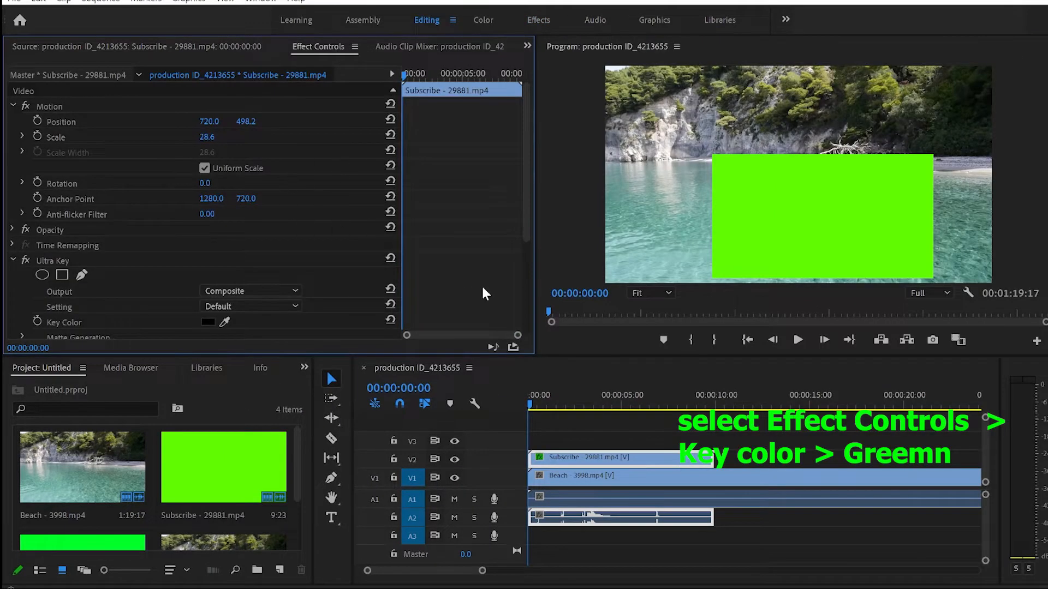
{"action": "left_click", "coordinate": [633, 461]}
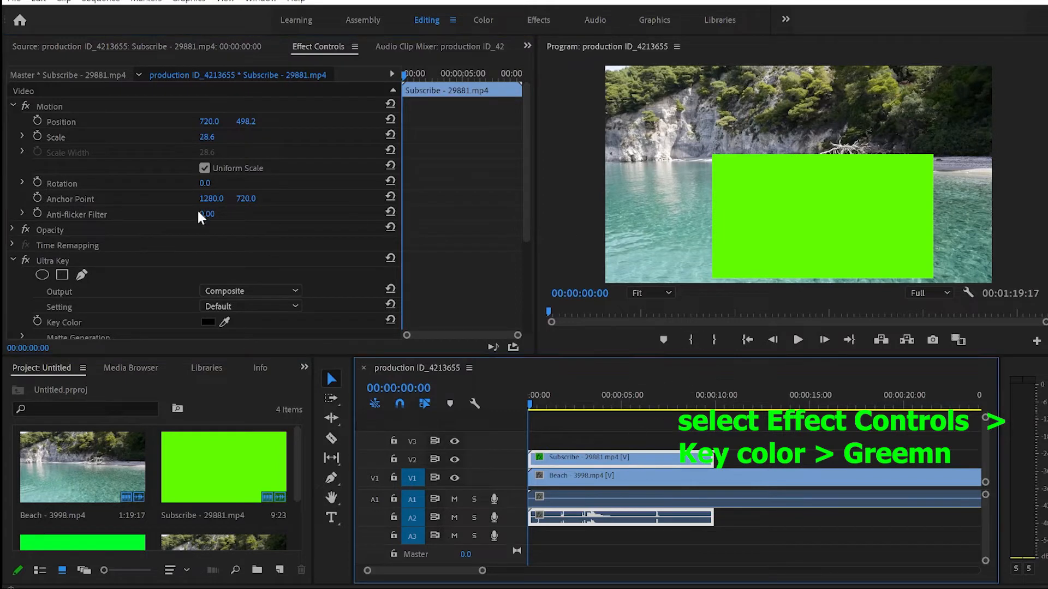
{"action": "scroll", "coordinate": [200, 216], "scroll_direction": "down", "scroll_amount": 3}
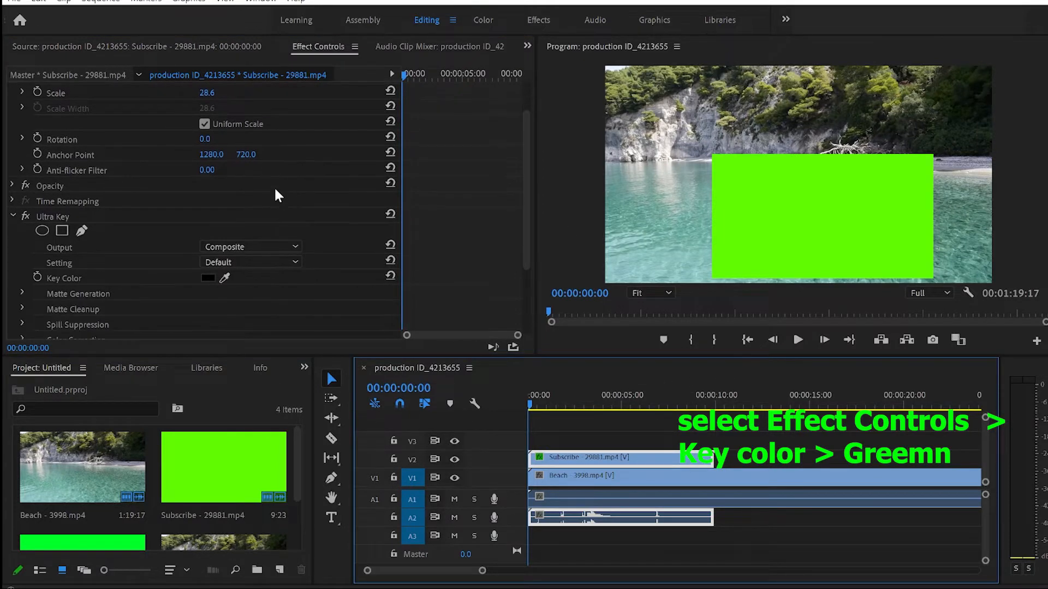
{"action": "scroll", "coordinate": [171, 221], "scroll_direction": "down", "scroll_amount": 3}
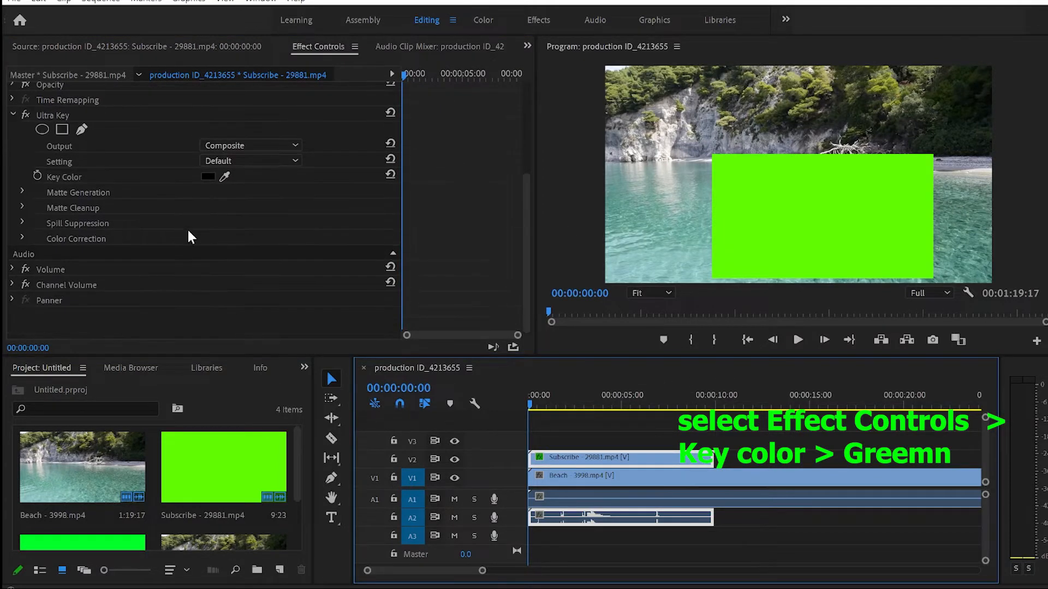
{"action": "scroll", "coordinate": [191, 235], "scroll_direction": "up", "scroll_amount": 1}
{"action": "scroll", "coordinate": [176, 223], "scroll_direction": "up", "scroll_amount": 3}
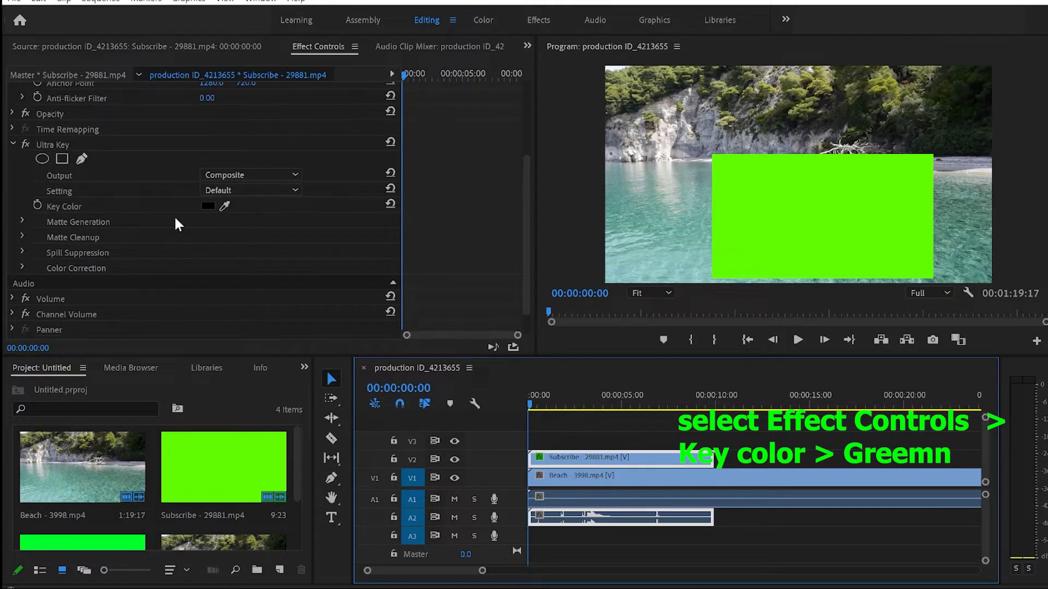
{"action": "scroll", "coordinate": [176, 224], "scroll_direction": "down", "scroll_amount": 4}
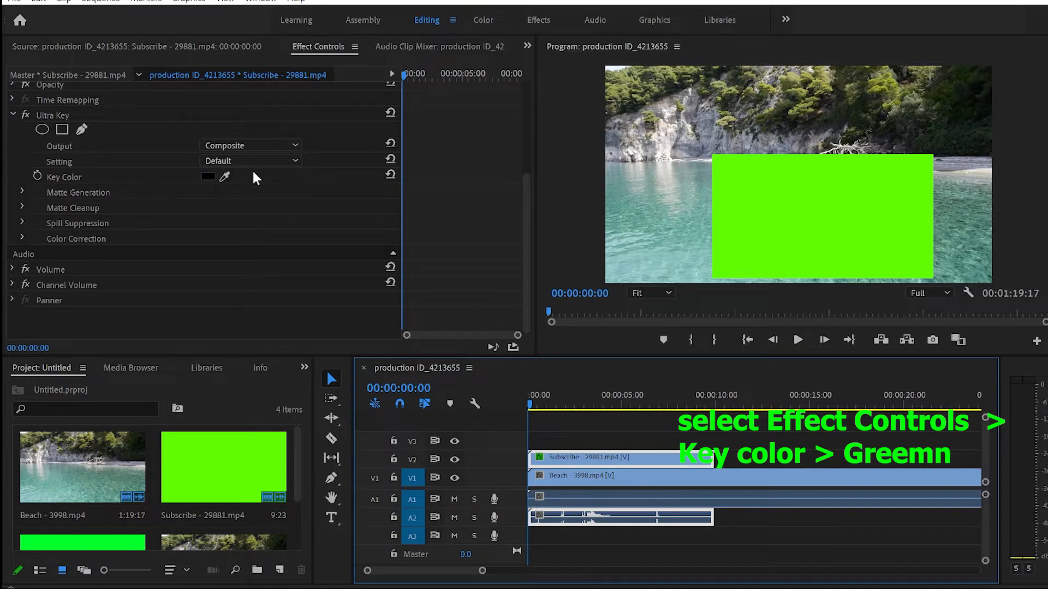
Step: Set the Ultra Key's key color to the green 31E52D
{"action": "left_click", "coordinate": [223, 177]}
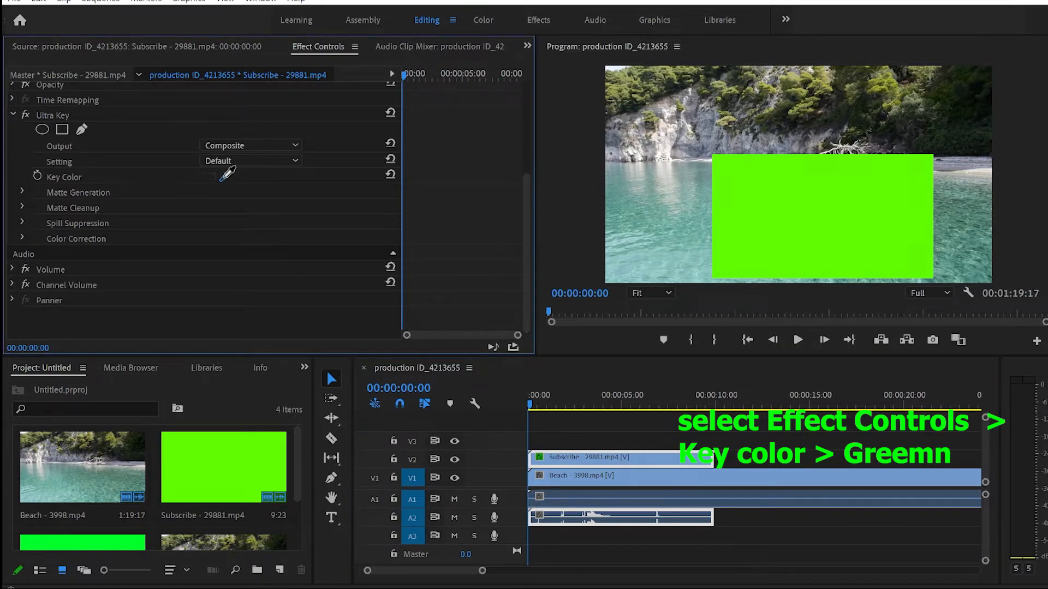
{"action": "left_click", "coordinate": [210, 175]}
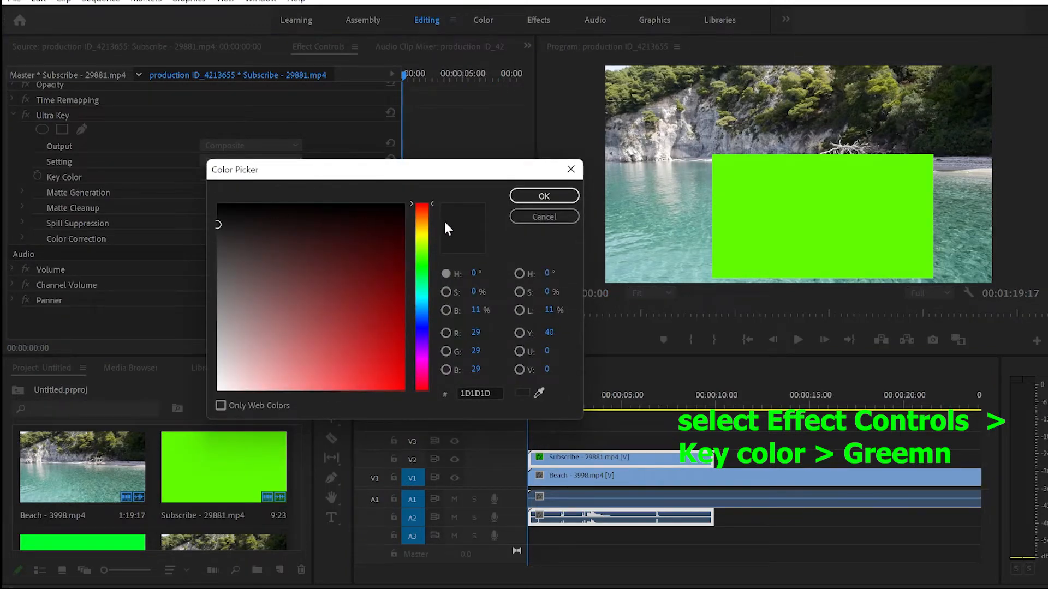
{"action": "left_click", "coordinate": [541, 396]}
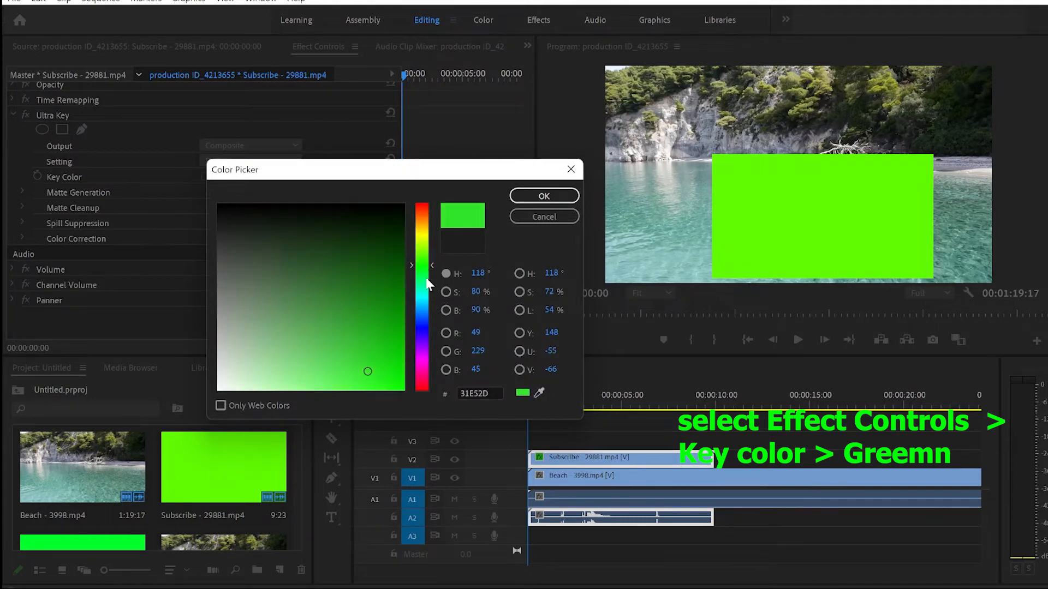
{"action": "left_click", "coordinate": [539, 200]}
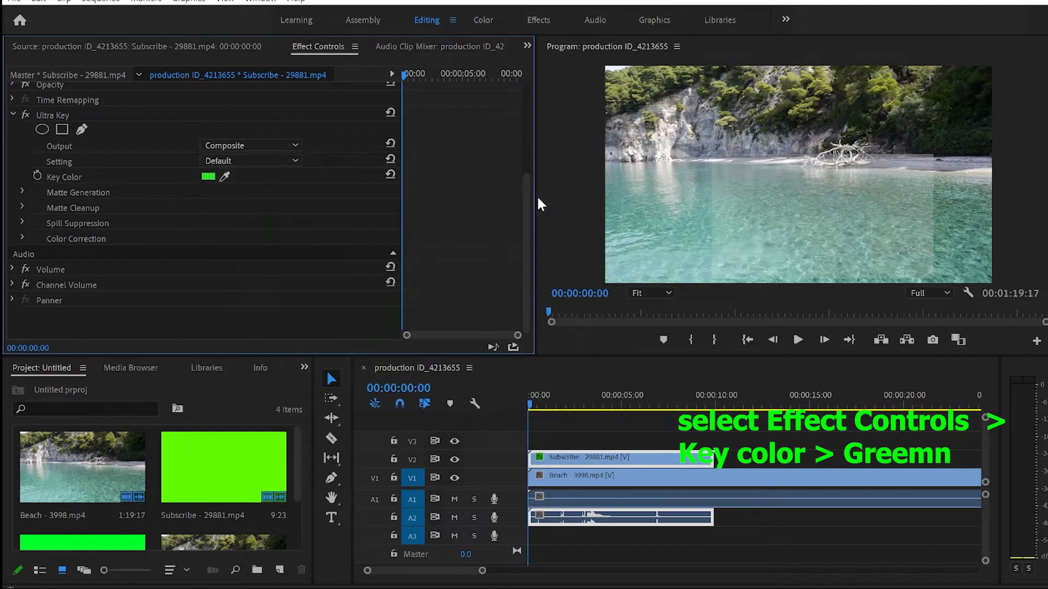
Step: Play the sequence from its start through about five seconds to check the keyed Subscribe overlay
{"action": "left_click", "coordinate": [528, 410]}
{"action": "key", "text": "space"}
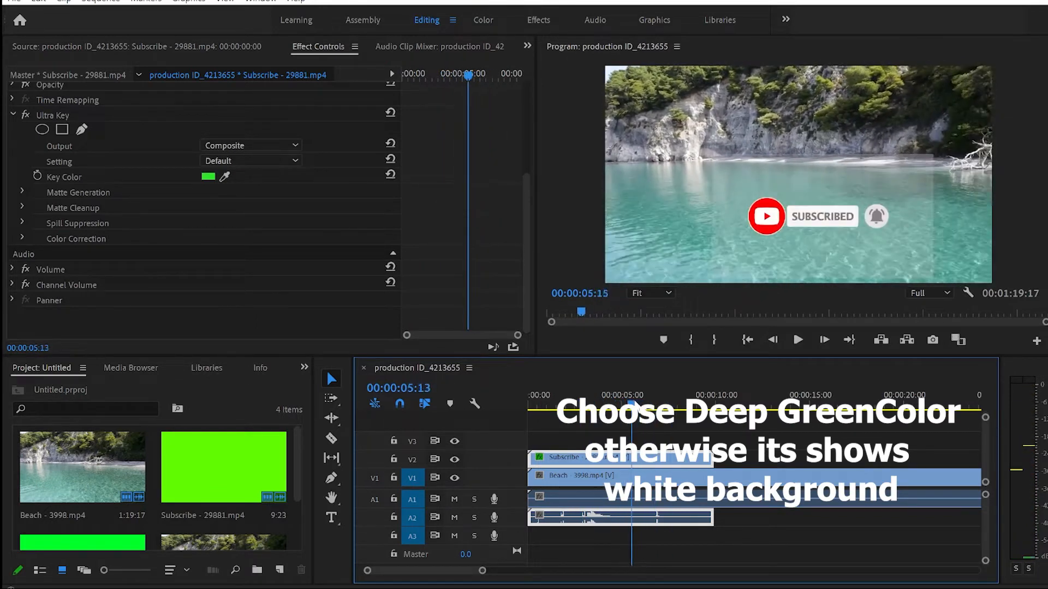
{"action": "key", "text": "space"}
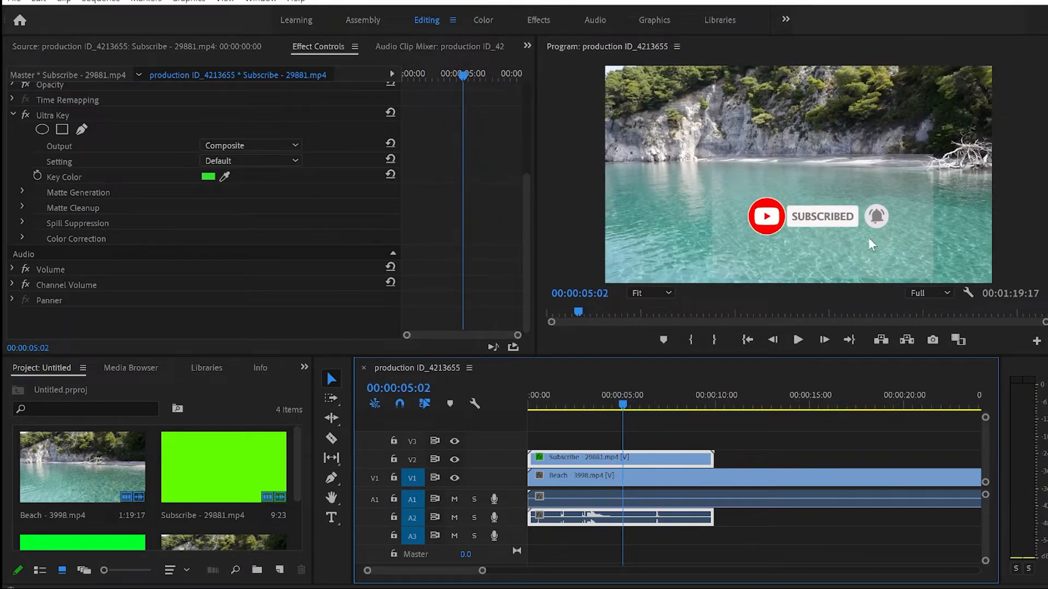
Step: Change the Ultra Key's key color to a deeper, more saturated green
{"action": "left_click", "coordinate": [225, 176]}
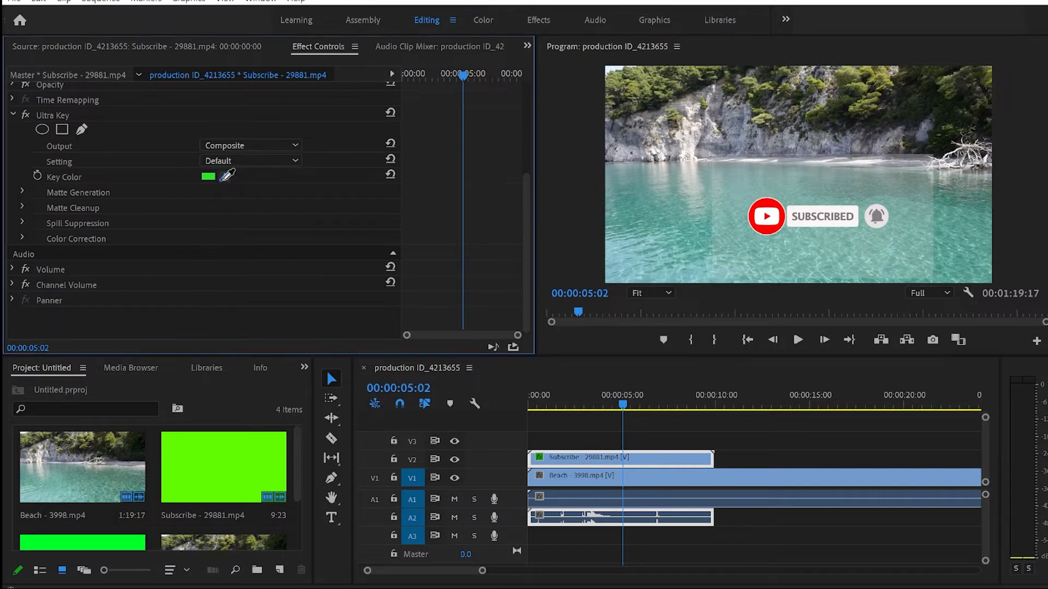
{"action": "left_click", "coordinate": [208, 176]}
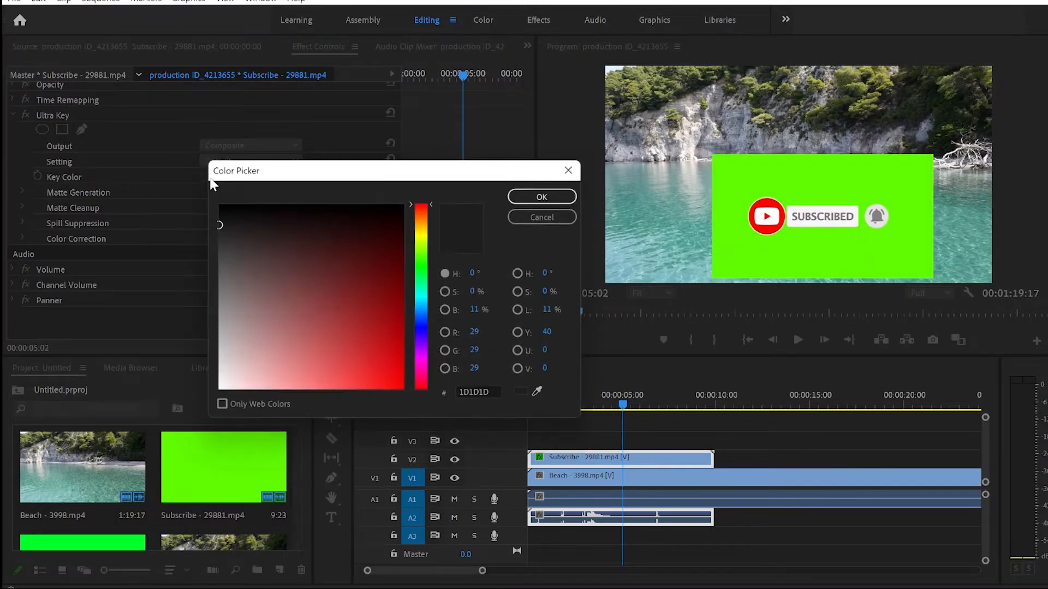
{"action": "left_click", "coordinate": [423, 264]}
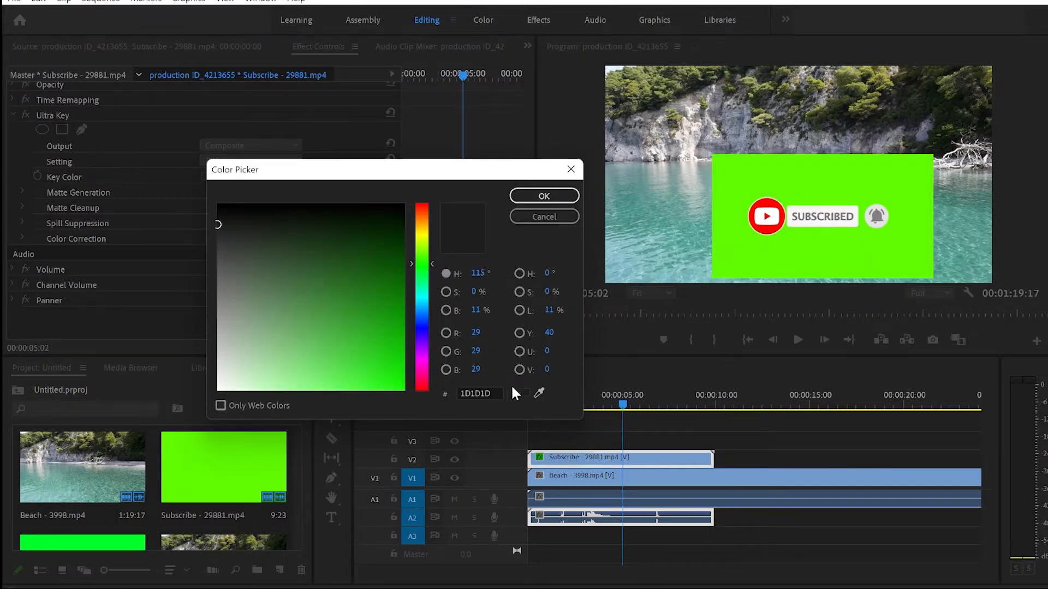
{"action": "left_click", "coordinate": [537, 393]}
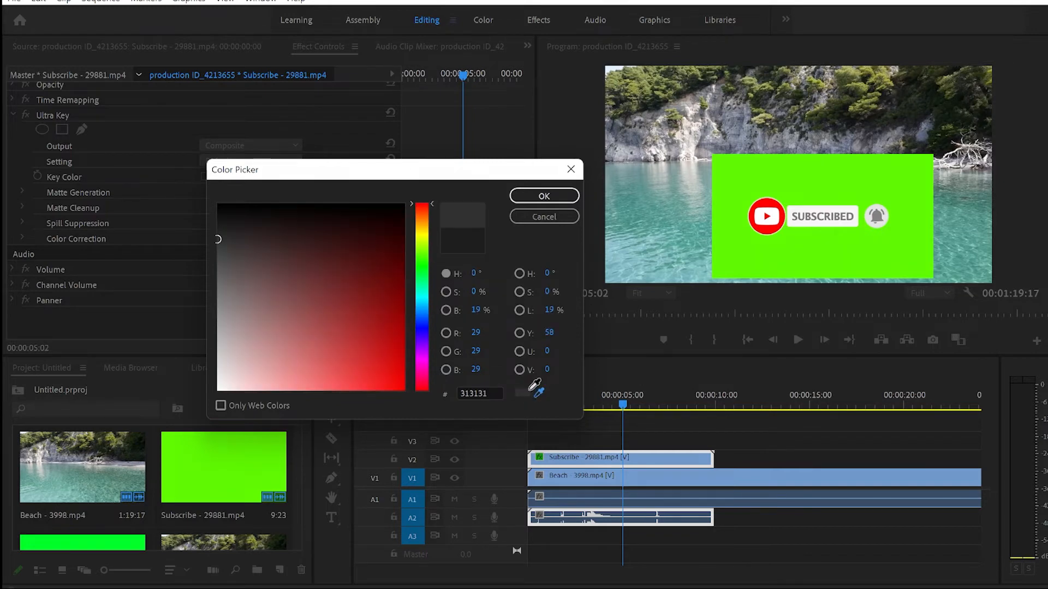
{"action": "left_click", "coordinate": [427, 257]}
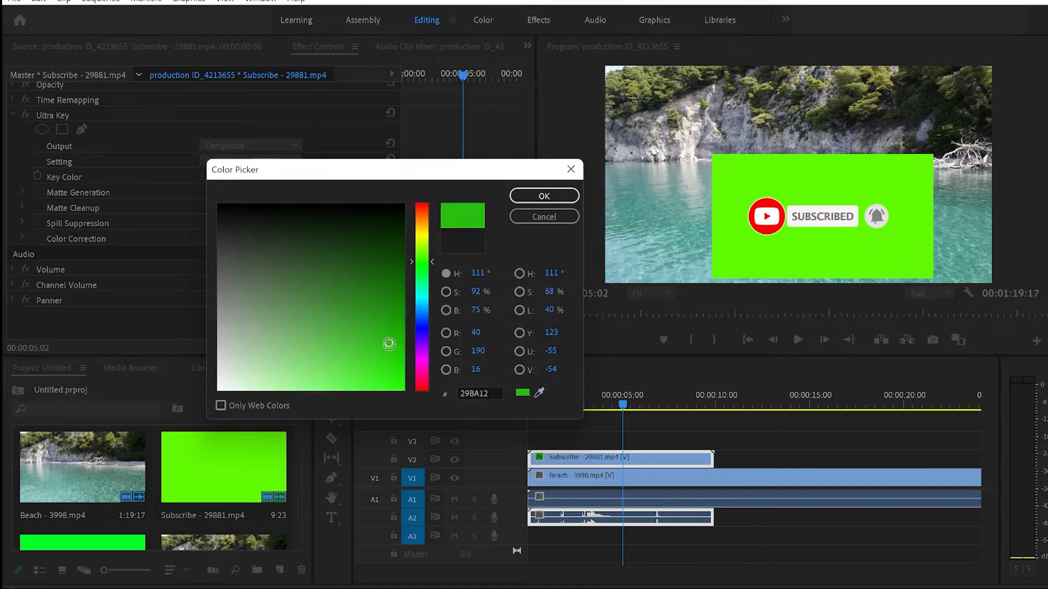
{"action": "left_click", "coordinate": [544, 197]}
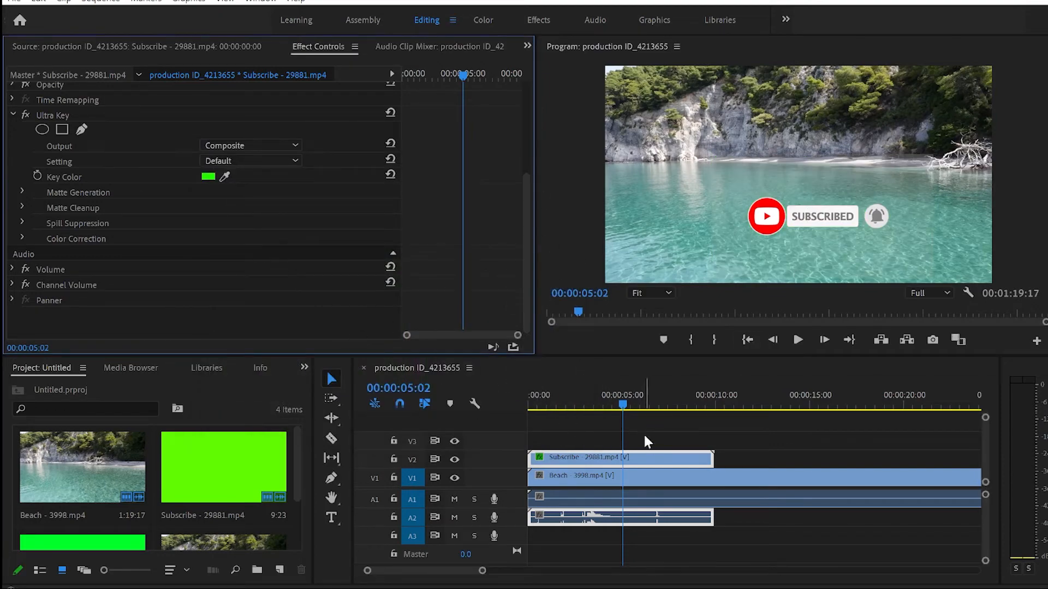
Step: Scrub the sequence to about 00:00:07:03 to review the keyed animation over the beach footage
{"action": "left_click", "coordinate": [576, 409]}
{"action": "left_click_drag", "start_coordinate": [576, 408], "coordinate": [661, 410]}
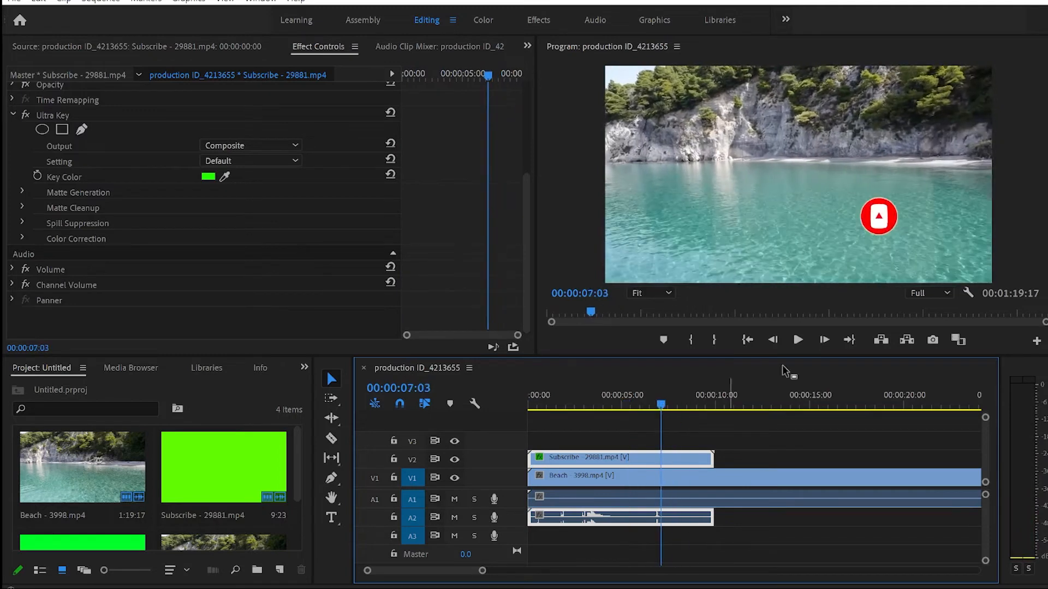
Step: Move the keyed Subscribe overlay down to the bottom centre of the frame, scrubbing back to check its placement
{"action": "left_click", "coordinate": [855, 226]}
{"action": "left_click_drag", "start_coordinate": [856, 225], "coordinate": [825, 253]}
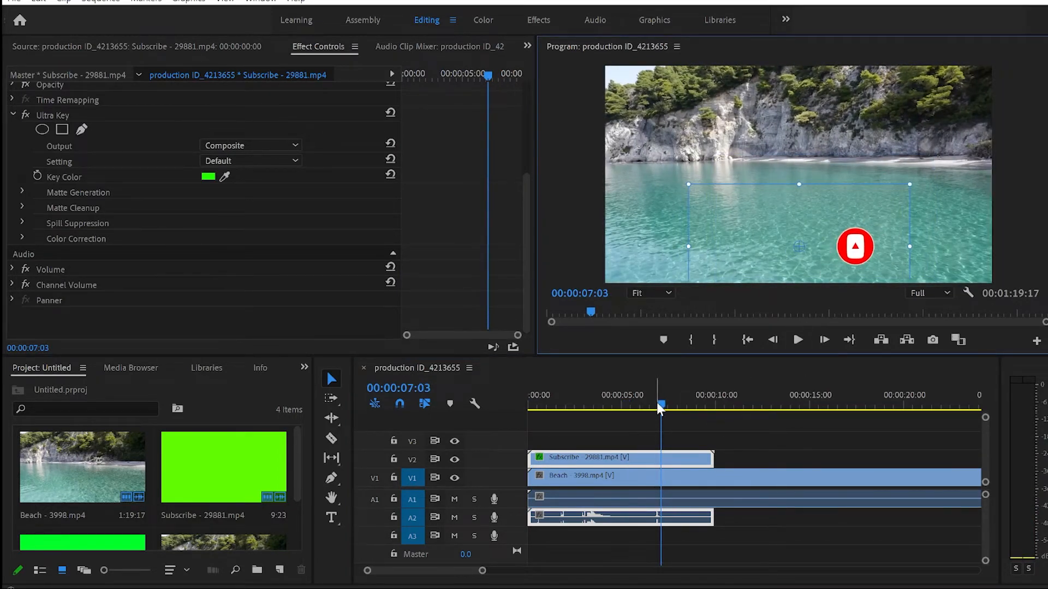
{"action": "left_click_drag", "start_coordinate": [661, 406], "coordinate": [641, 405]}
{"action": "left_click_drag", "start_coordinate": [819, 217], "coordinate": [827, 228]}
Step: Place the second green-screen clip, the 10-second Subscribed bell animation, on track V2 starting at about 13 seconds
{"action": "left_click_drag", "start_coordinate": [642, 406], "coordinate": [834, 327]}
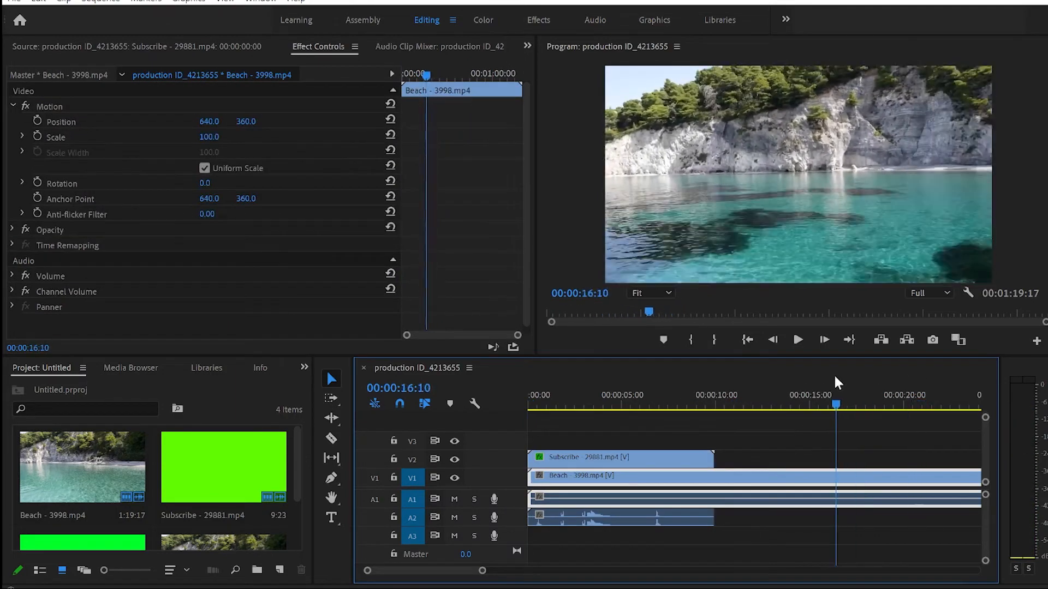
{"action": "scroll", "coordinate": [158, 519], "scroll_direction": "down", "scroll_amount": 2}
{"action": "left_click", "coordinate": [116, 507]}
{"action": "double_click", "coordinate": [116, 508]}
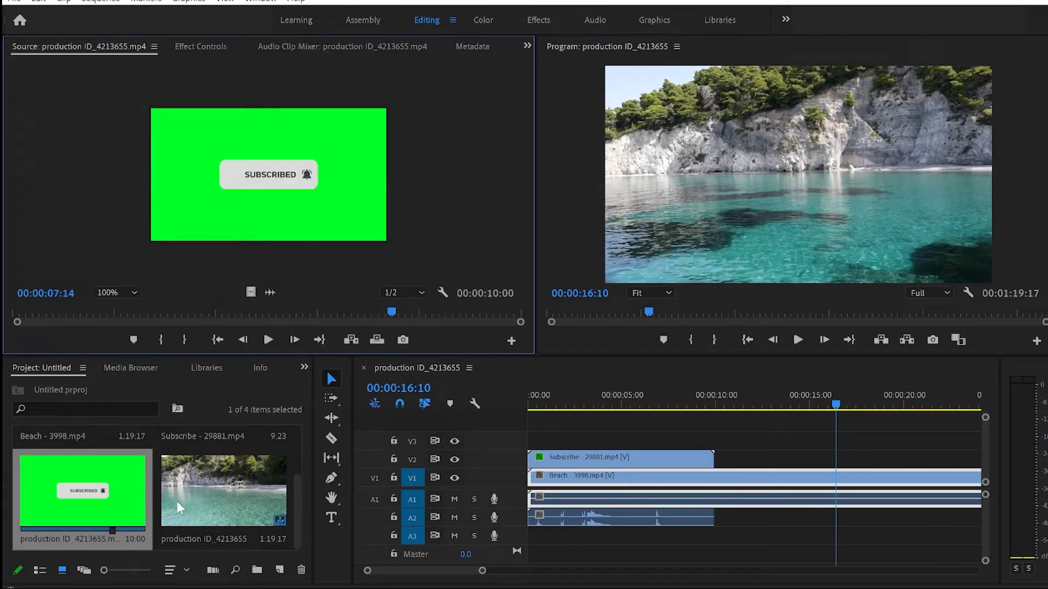
{"action": "left_click_drag", "start_coordinate": [81, 491], "coordinate": [778, 461]}
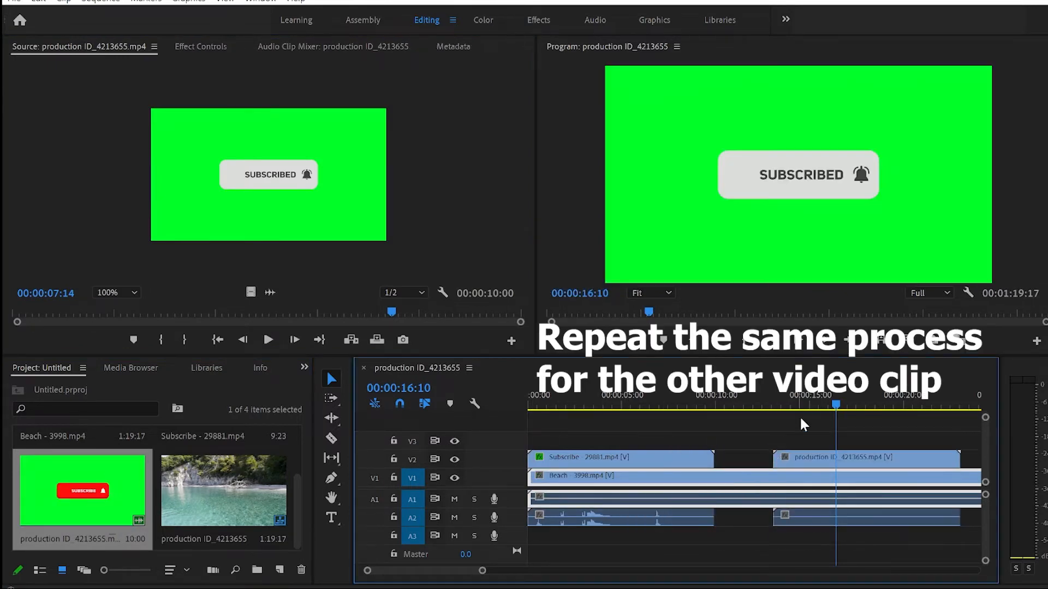
Step: Apply the Ultra Key effect from the Keying video effects to the second green-screen clip, with the playhead at 00:00:14:22
{"action": "left_click_drag", "start_coordinate": [840, 405], "coordinate": [816, 419]}
{"action": "left_click", "coordinate": [834, 459]}
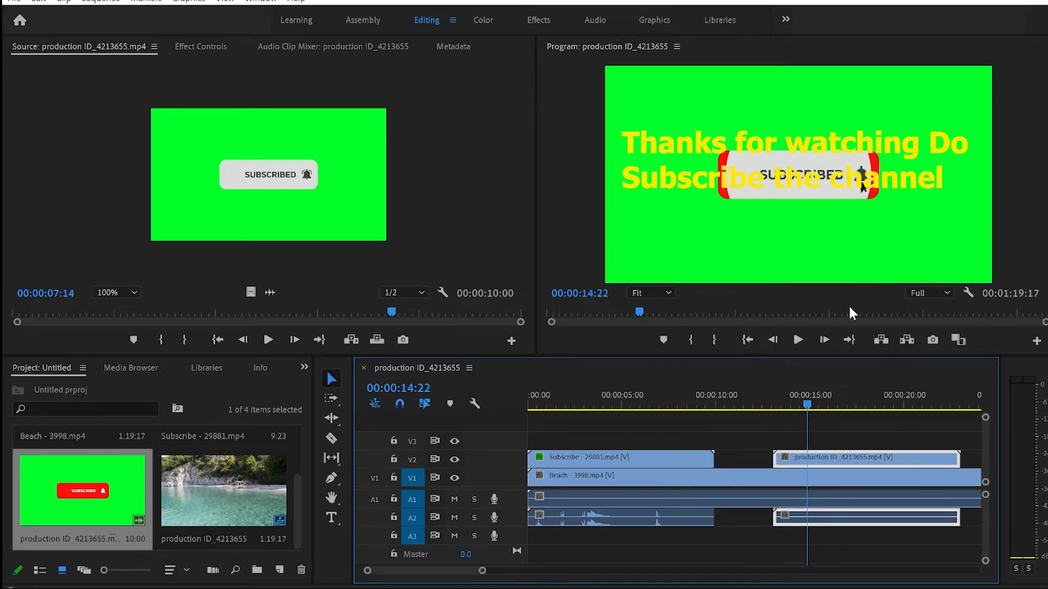
{"action": "left_click", "coordinate": [538, 21]}
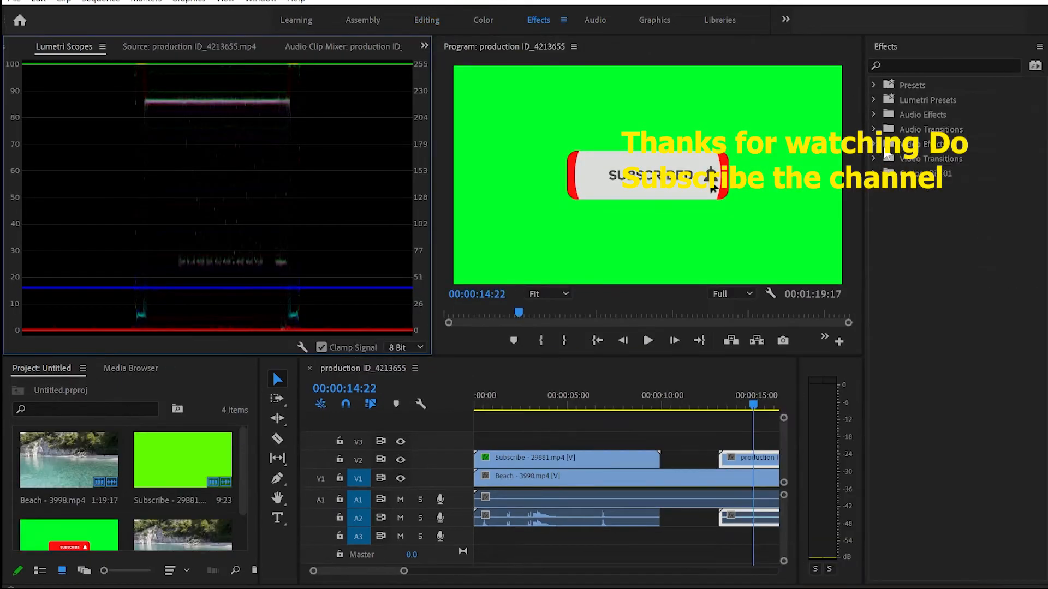
{"action": "left_click", "coordinate": [873, 145]}
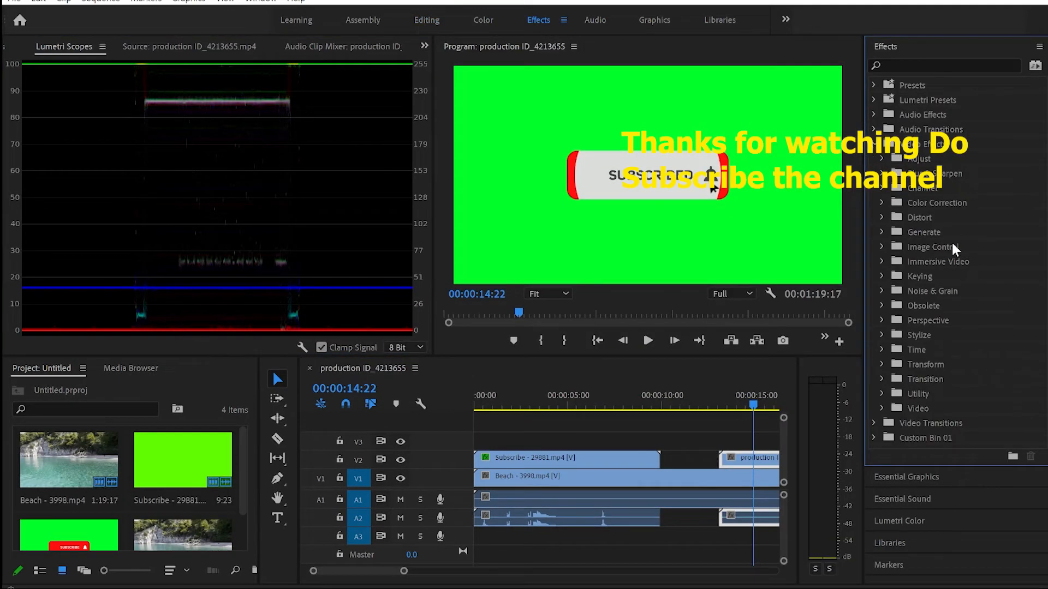
{"action": "left_click", "coordinate": [883, 276]}
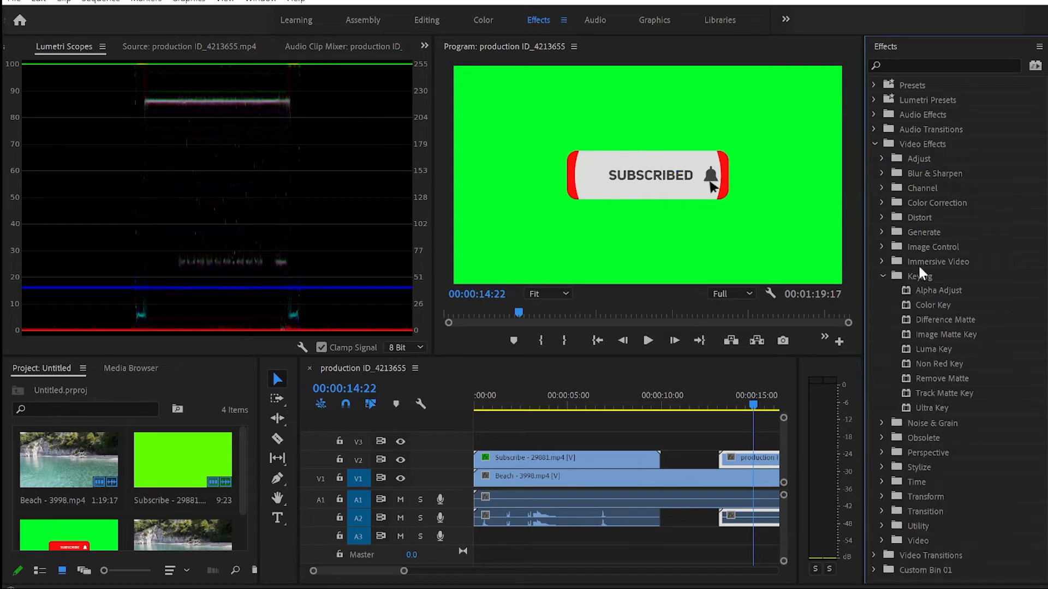
{"action": "left_click", "coordinate": [934, 410]}
{"action": "left_click_drag", "start_coordinate": [803, 458], "coordinate": [736, 462]}
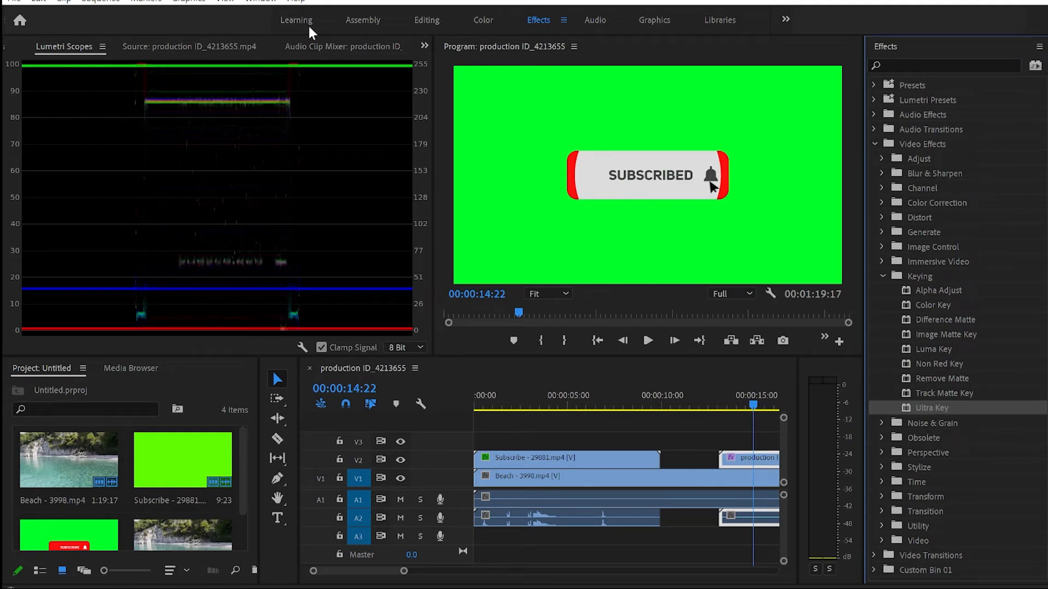
Step: Set the second clip's Ultra Key key color to the bright green 2FFE00 to remove its background
{"action": "left_click", "coordinate": [428, 22]}
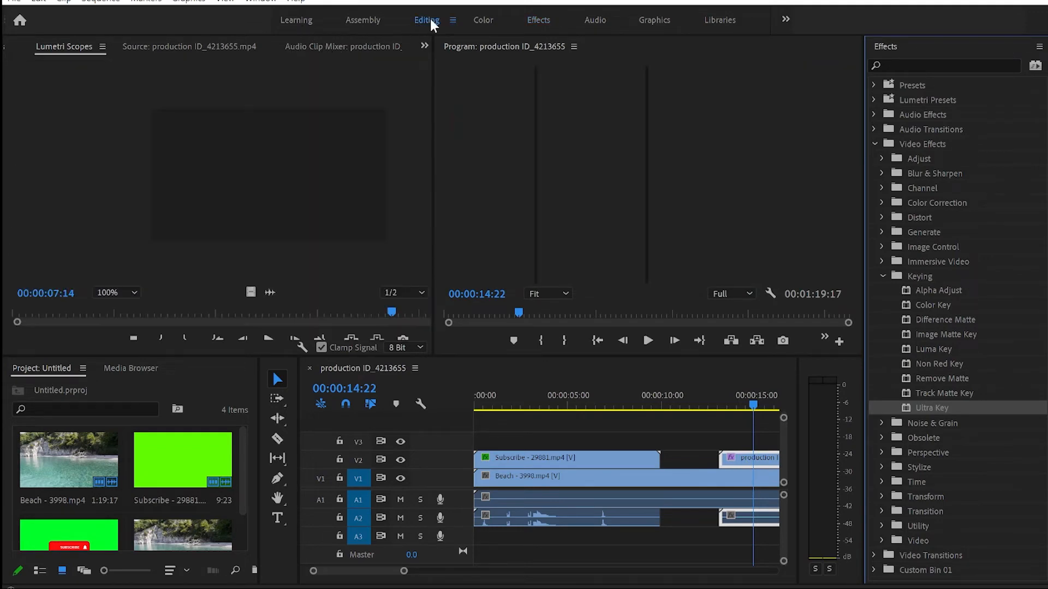
{"action": "left_click", "coordinate": [189, 52]}
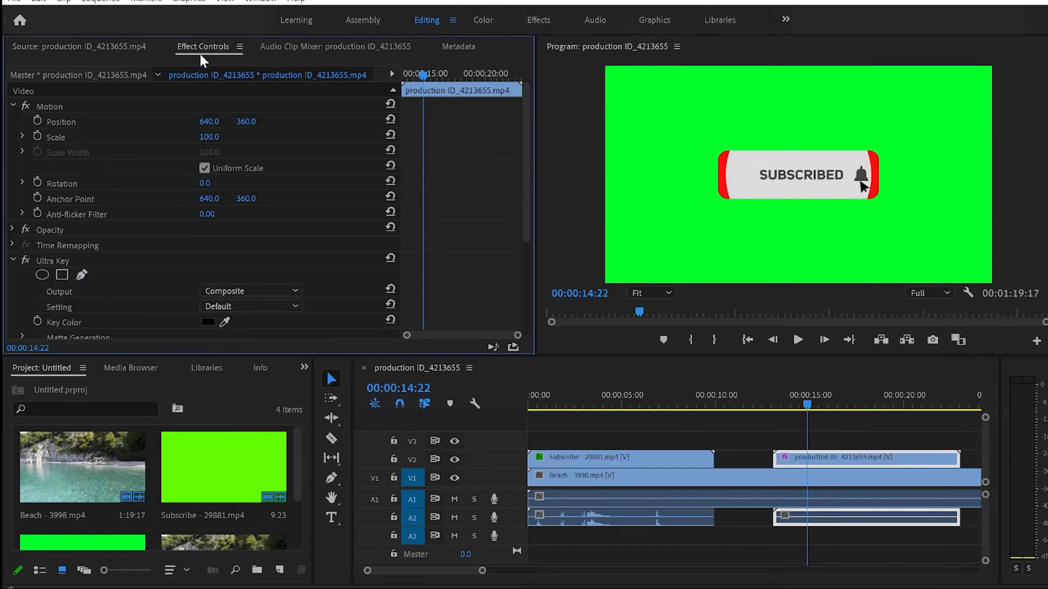
{"action": "scroll", "coordinate": [304, 172], "scroll_direction": "down", "scroll_amount": 3}
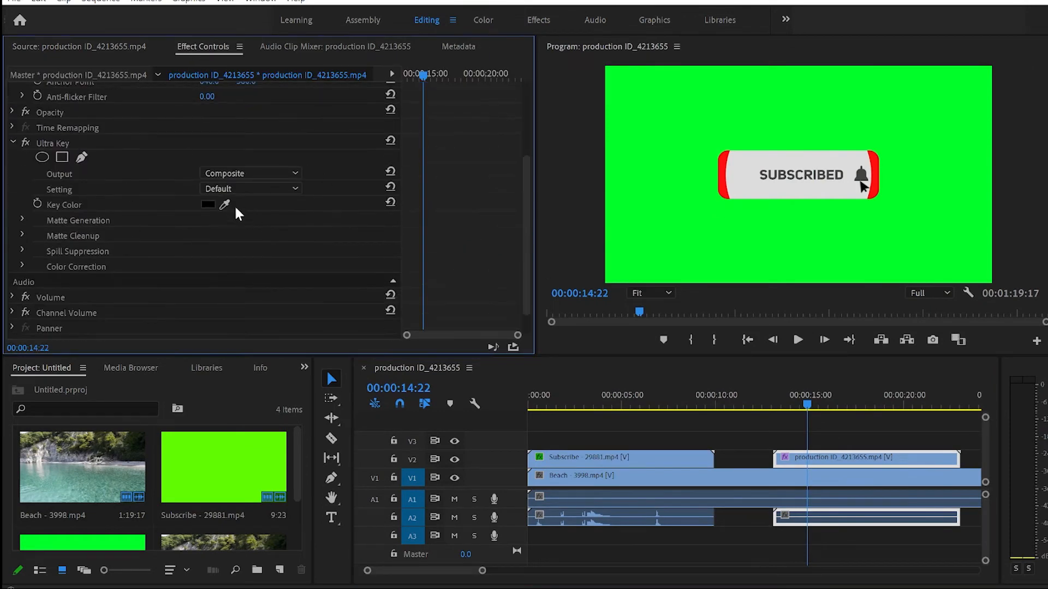
{"action": "left_click", "coordinate": [211, 204]}
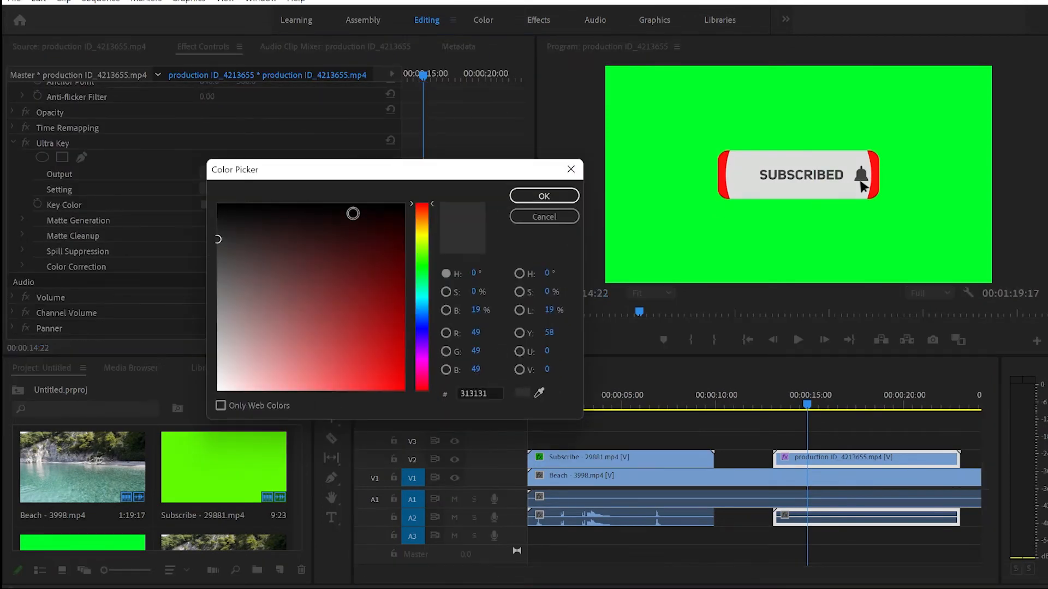
{"action": "left_click", "coordinate": [536, 397]}
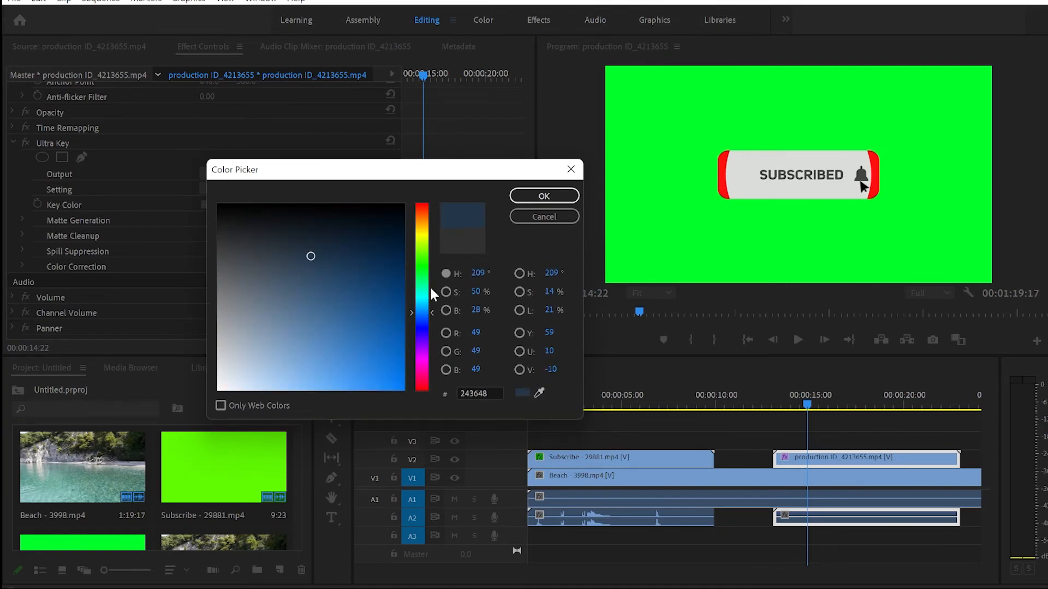
{"action": "left_click", "coordinate": [422, 267]}
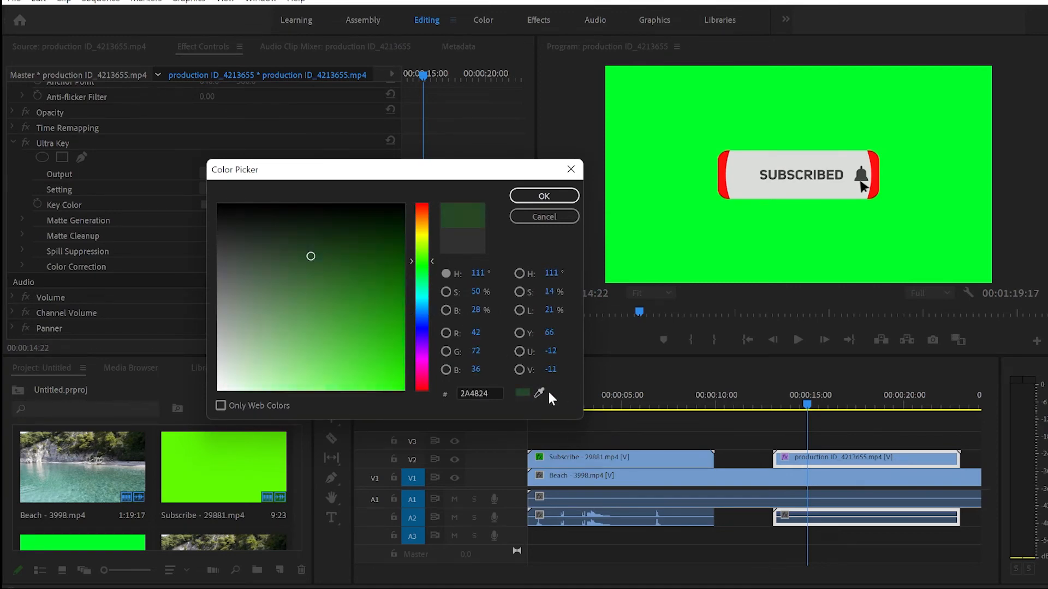
{"action": "left_click", "coordinate": [533, 390]}
{"action": "left_click", "coordinate": [427, 256]}
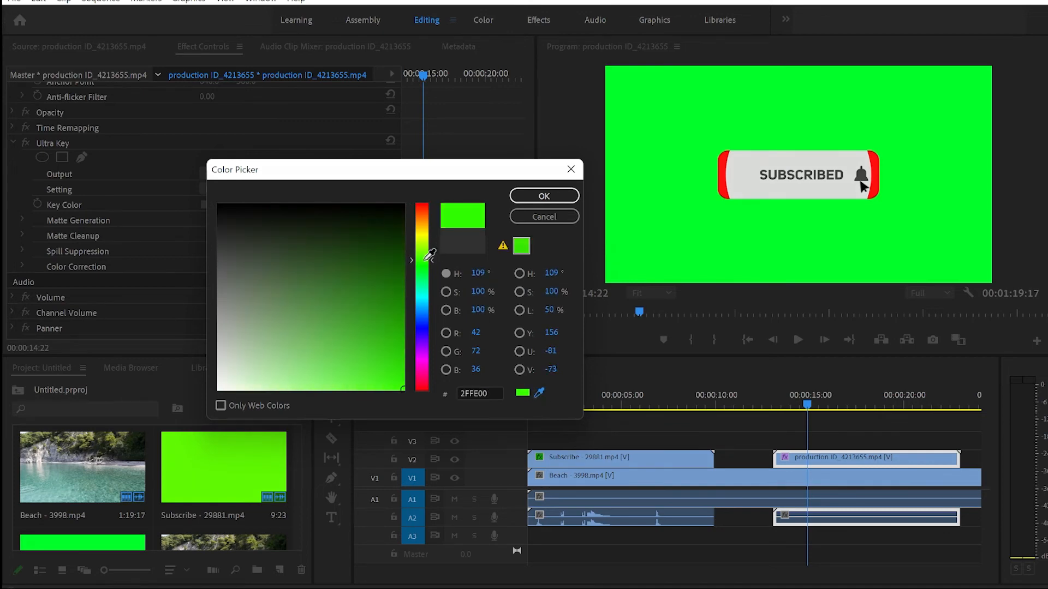
{"action": "left_click", "coordinate": [544, 198]}
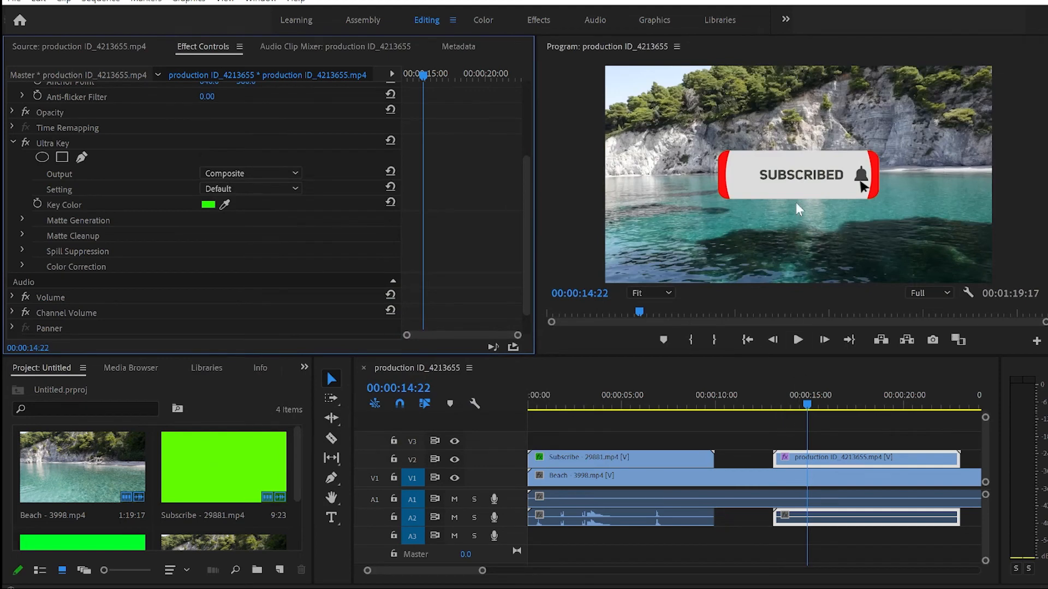
Step: Move the Subscribed bell overlay to the bottom centre of the frame and scale it down to about two thirds
{"action": "left_click_drag", "start_coordinate": [814, 189], "coordinate": [826, 262]}
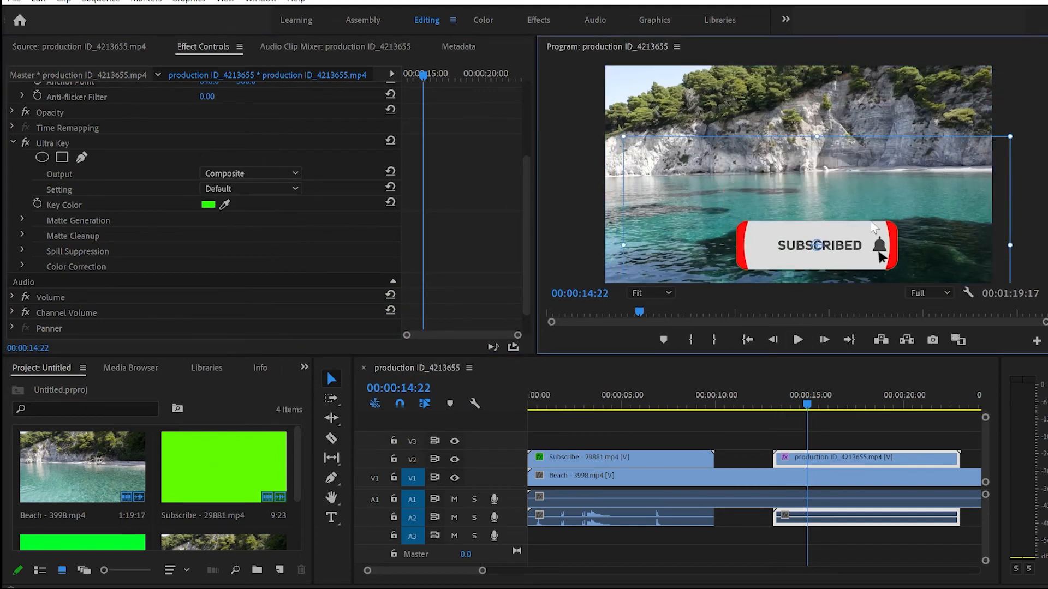
{"action": "left_click_drag", "start_coordinate": [1002, 140], "coordinate": [948, 175]}
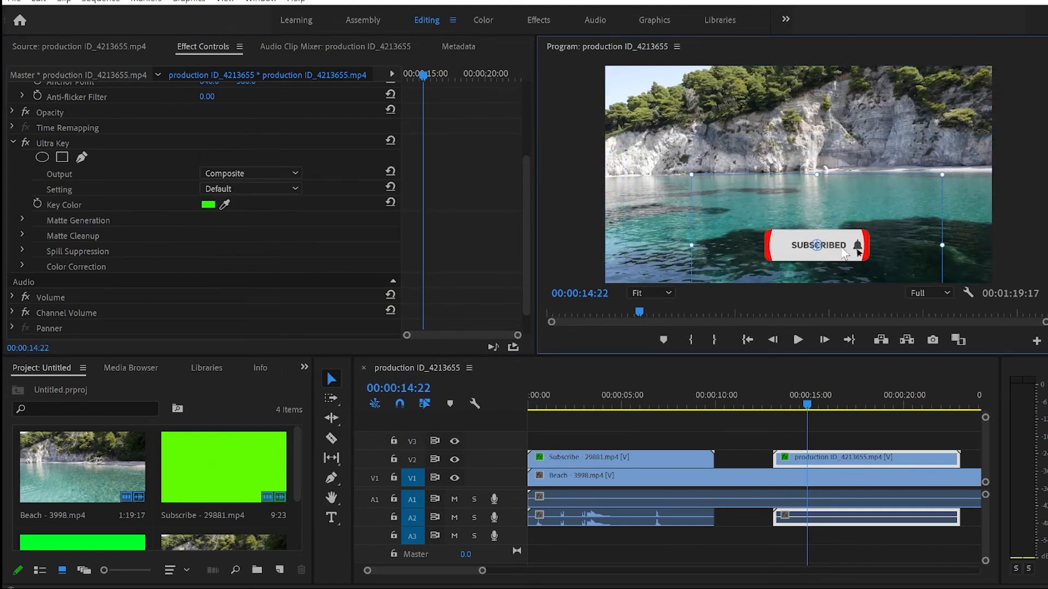
{"action": "left_click_drag", "start_coordinate": [842, 249], "coordinate": [847, 256]}
Step: Scrub through the second overlay to 00:00:23:13, and play the sequence from its start to review both animations
{"action": "left_click", "coordinate": [810, 404]}
{"action": "left_click_drag", "start_coordinate": [810, 409], "coordinate": [972, 406]}
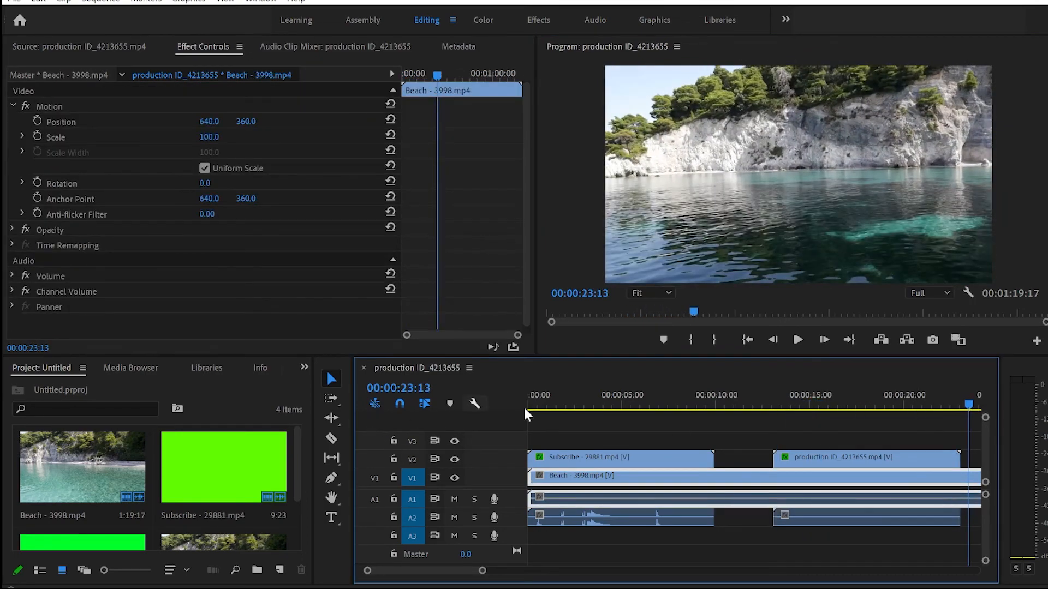
{"action": "key", "text": "Home"}
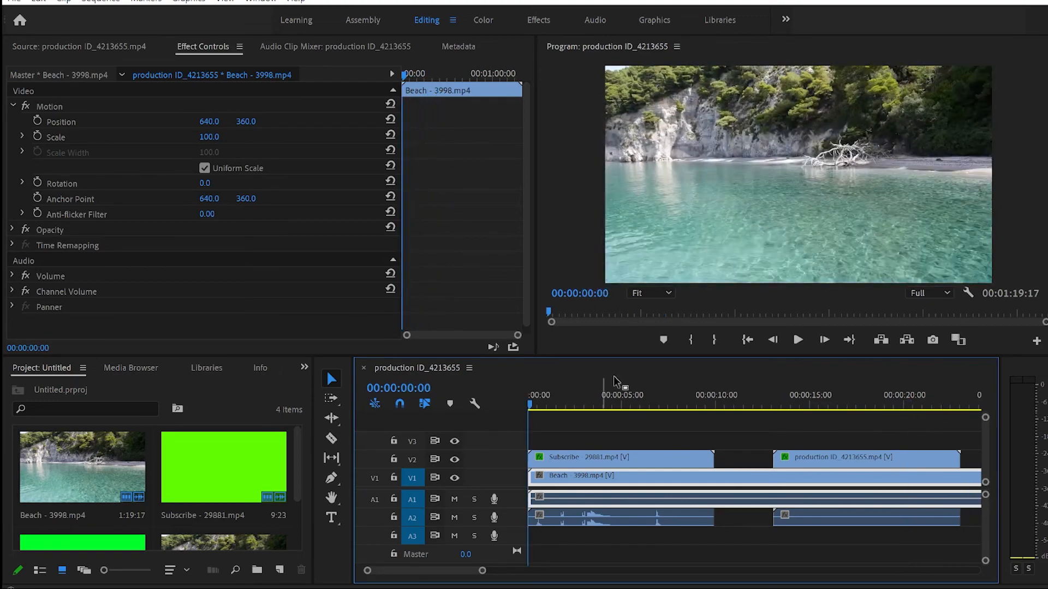
{"action": "left_click", "coordinate": [797, 339]}
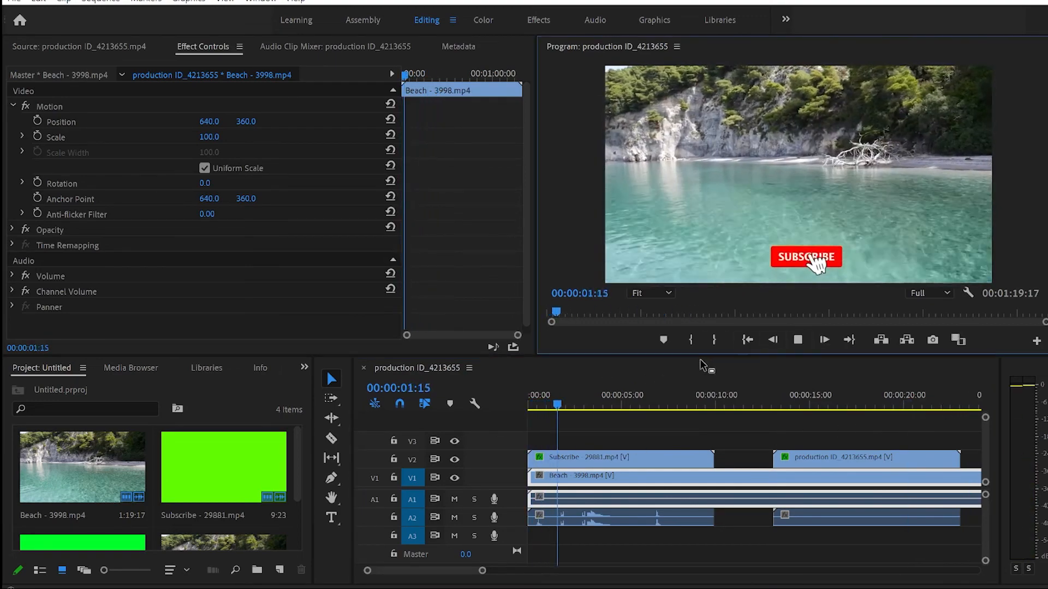